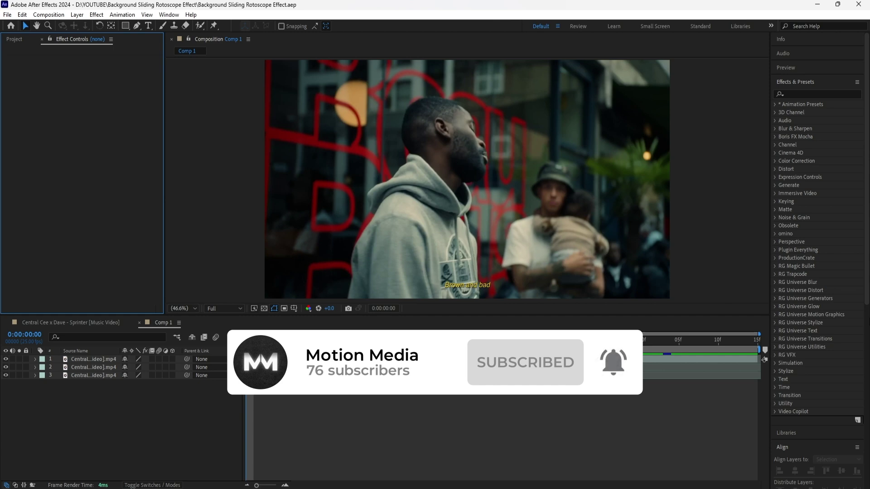
# Preview the three-clip composition and return to its first frame.
pyautogui.press('space')
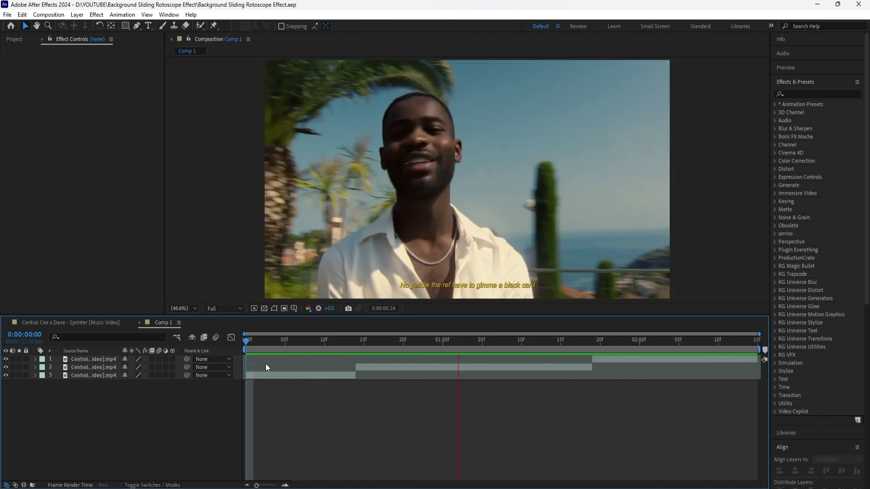
pyautogui.press('space')
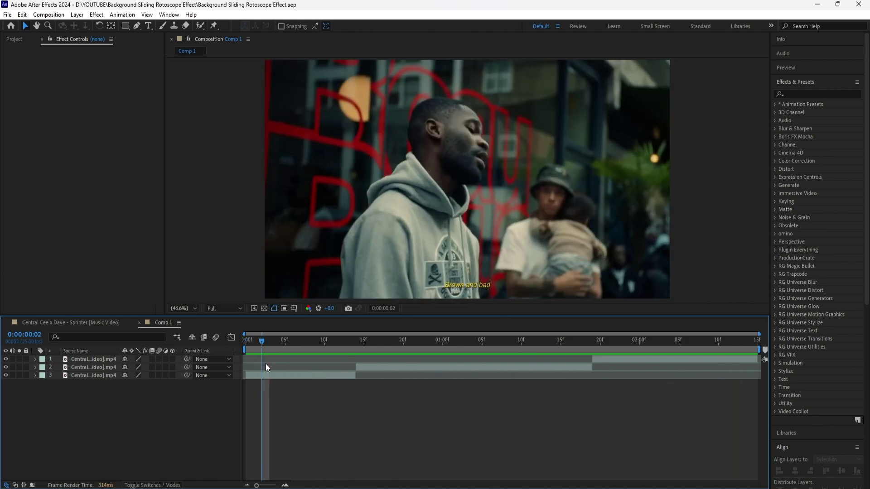
pyautogui.click(277, 343)
pyautogui.press('Home')
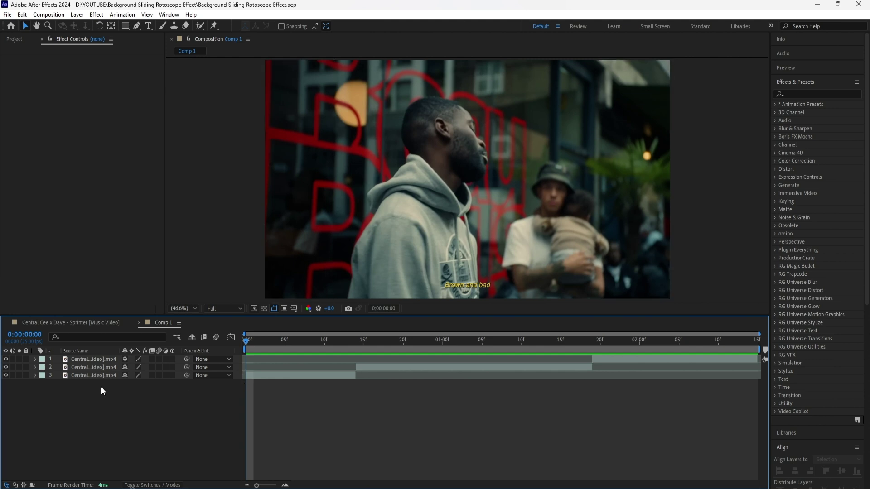
# Apply the Transform effect to the first clip on layer 3 and keyframe its Position and Scale at frame 0.
pyautogui.click(86, 375)
pyautogui.moveTo(247, 344)
pyautogui.mouseDown()
pyautogui.moveTo(264, 348)
pyautogui.moveTo(244, 351)
pyautogui.mouseUp()
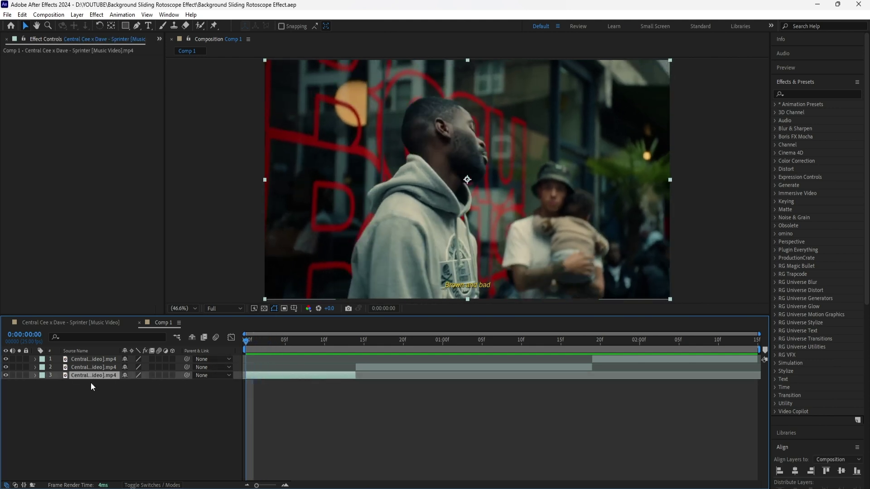
pyautogui.click(806, 94)
pyautogui.write('transform')
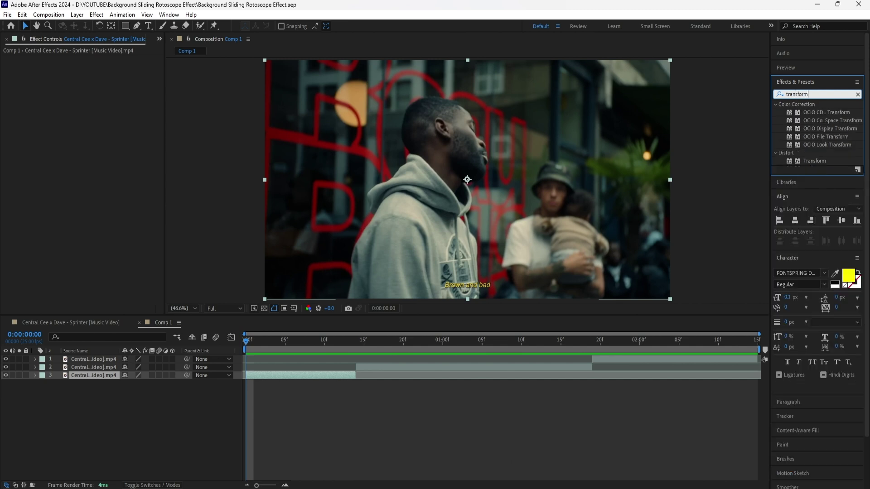
pyautogui.moveTo(815, 161); pyautogui.dragTo(139, 259)
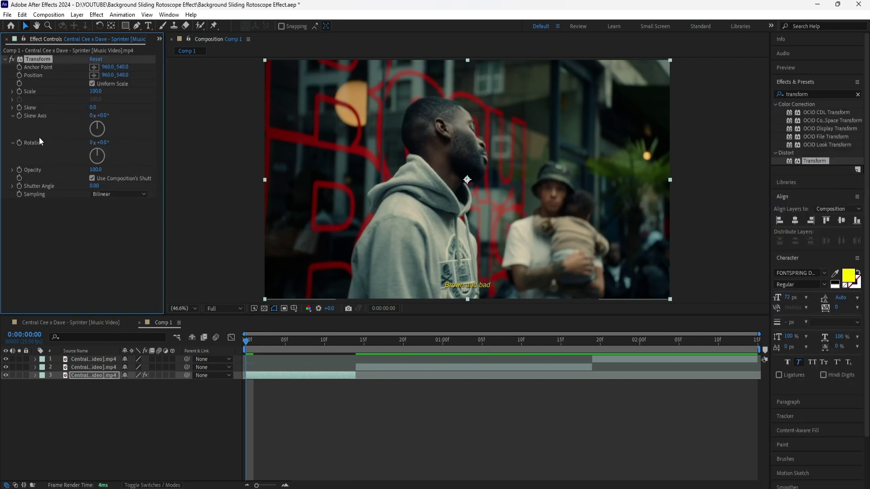
pyautogui.click(20, 92)
pyautogui.press('u')
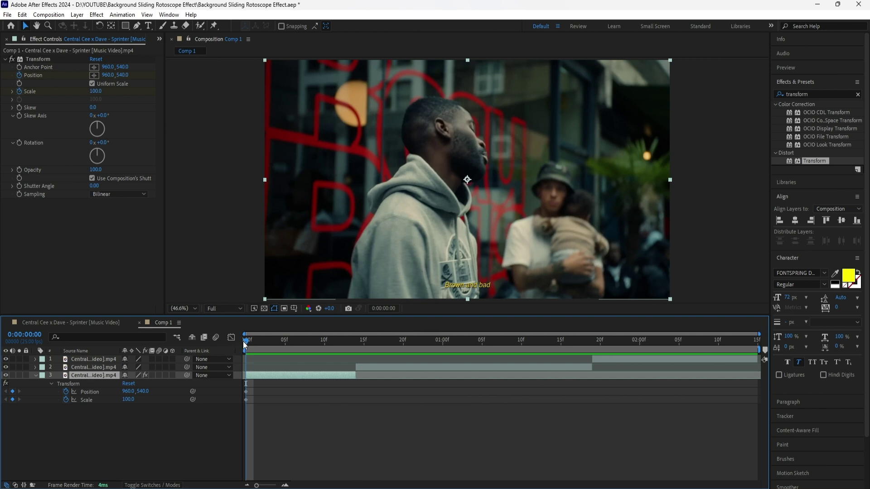
# At frame 13, set the Transform effect's Scale to 170 on the first clip.
pyautogui.moveTo(246, 342); pyautogui.dragTo(348, 348)
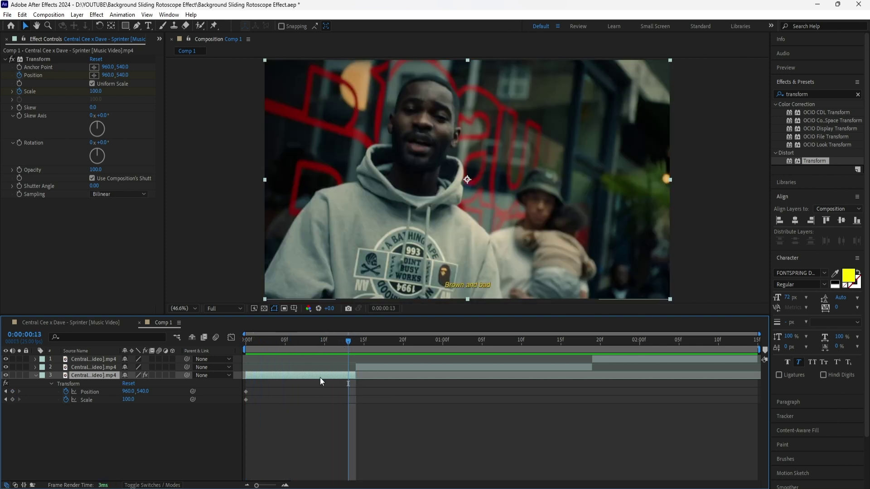
pyautogui.click(96, 91)
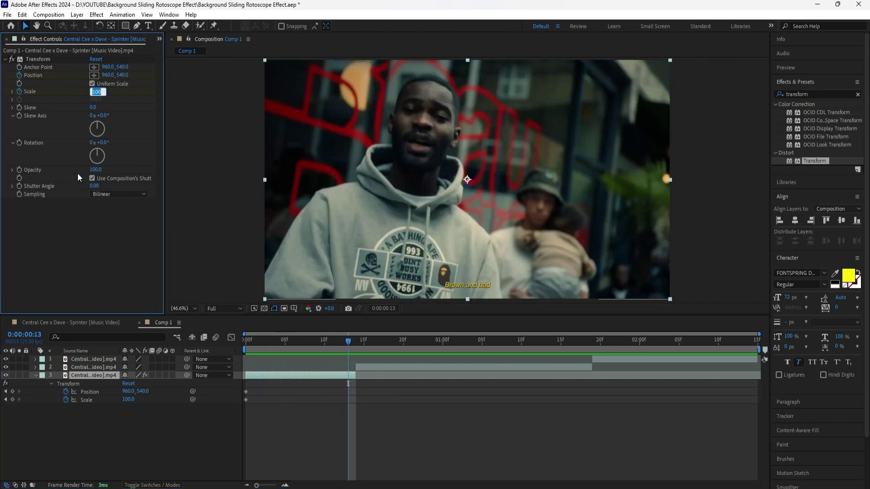
pyautogui.write('170')
pyautogui.press('Return')
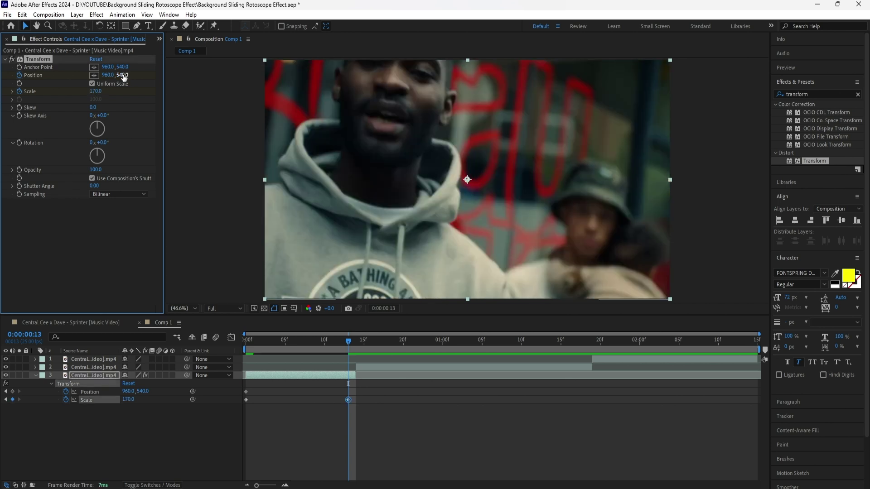
# Show the grid overlay and centre the man's face at frame 13 by setting the Transform Position to 1294, 934.
pyautogui.moveTo(123, 77); pyautogui.dragTo(234, 91)
pyautogui.moveTo(107, 75); pyautogui.dragTo(256, 80)
pyautogui.click(294, 309)
pyautogui.click(312, 345)
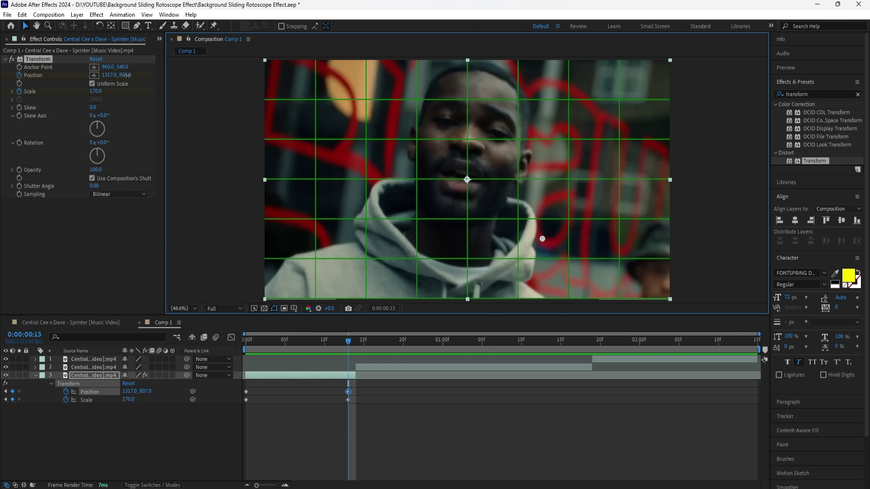
pyautogui.moveTo(128, 75); pyautogui.dragTo(185, 75)
pyautogui.moveTo(109, 76); pyautogui.dragTo(98, 75)
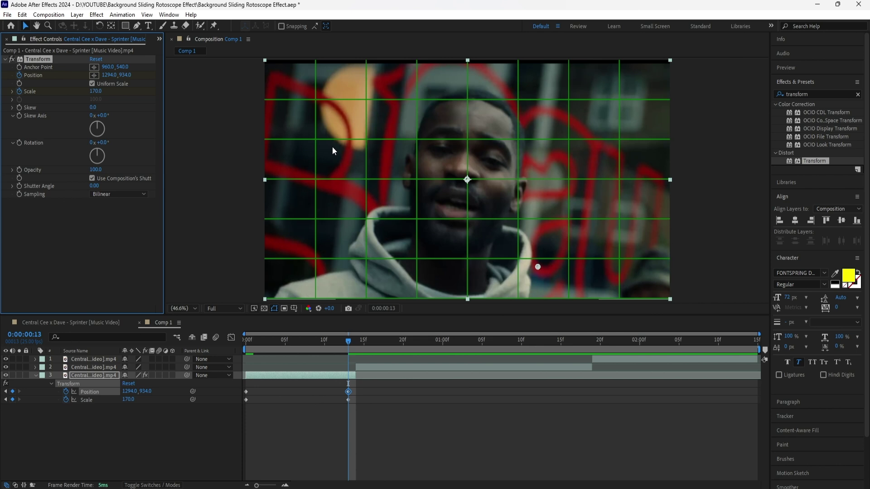
pyautogui.click(264, 308)
pyautogui.click(264, 308)
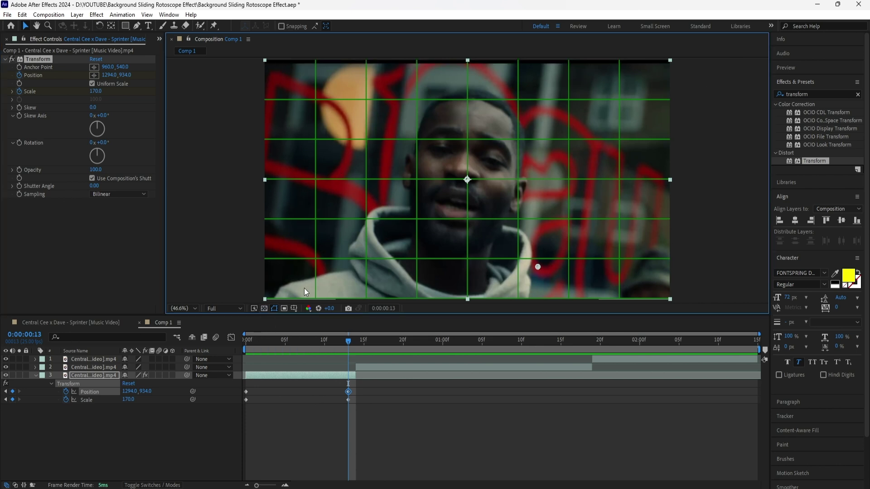
# Add Motion Tile above Transform on the first clip, with Output Height 200 and Mirror Edges enabled.
pyautogui.click(858, 94)
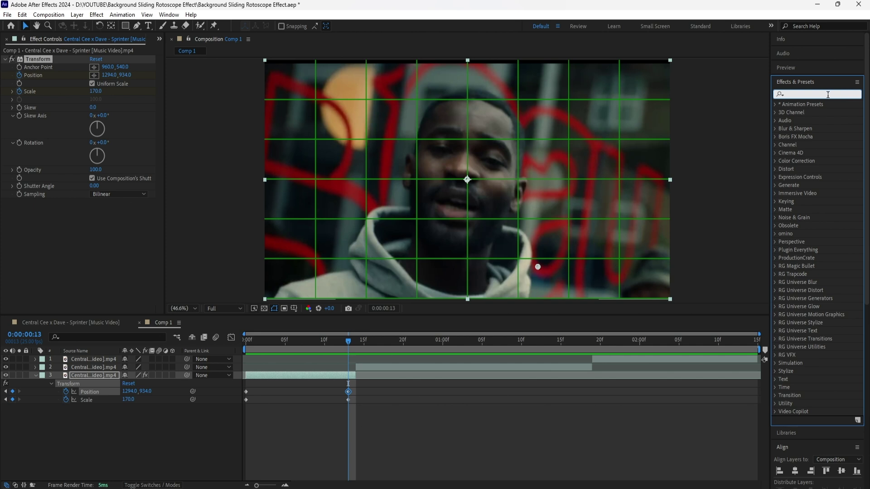
pyautogui.write('motion')
pyautogui.moveTo(807, 209); pyautogui.dragTo(42, 58)
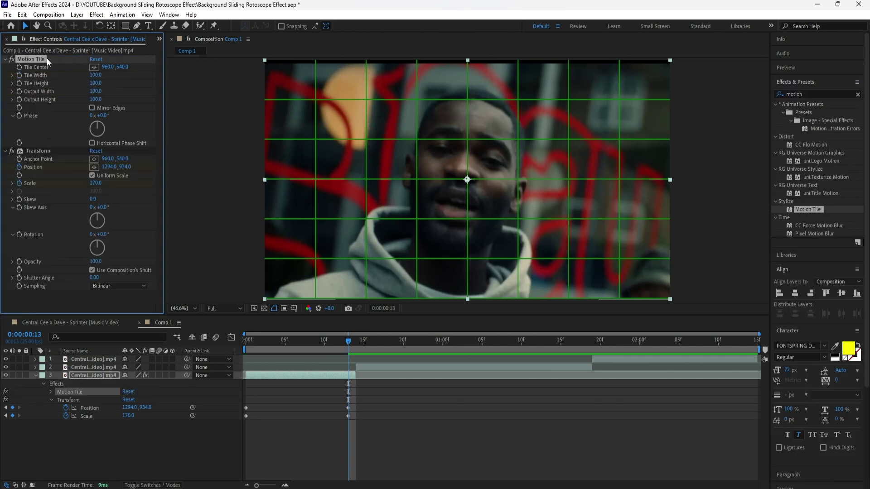
pyautogui.click(96, 99)
pyautogui.write('200')
pyautogui.press('Return')
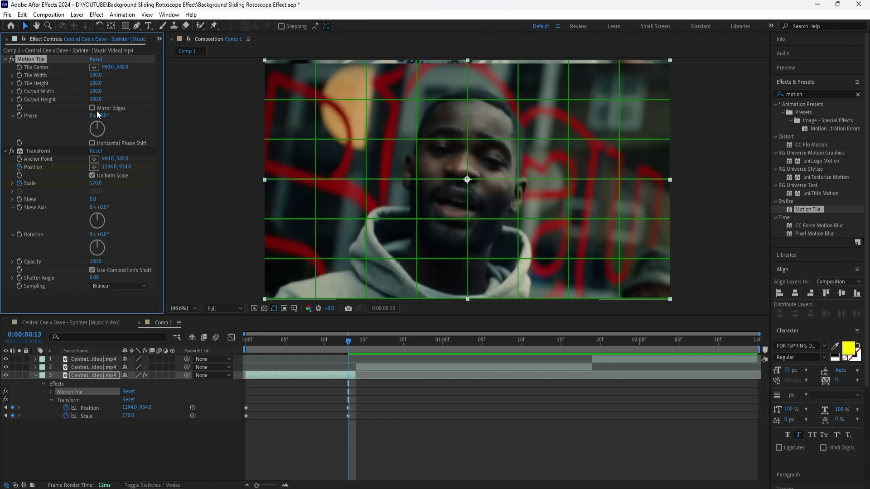
pyautogui.click(92, 108)
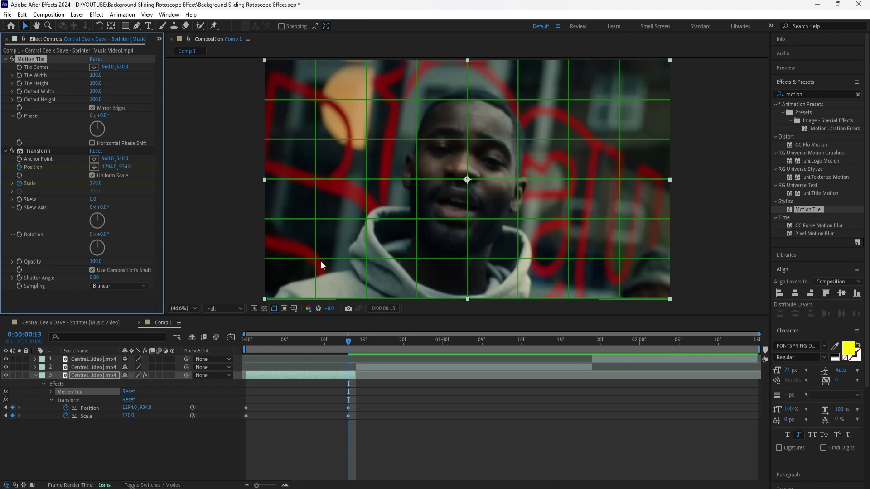
# Apply Easy Ease to all Position and Scale keyframes and enable motion blur for the first clip.
pyautogui.moveTo(357, 404); pyautogui.dragTo(233, 438)
pyautogui.rightClick(348, 408)
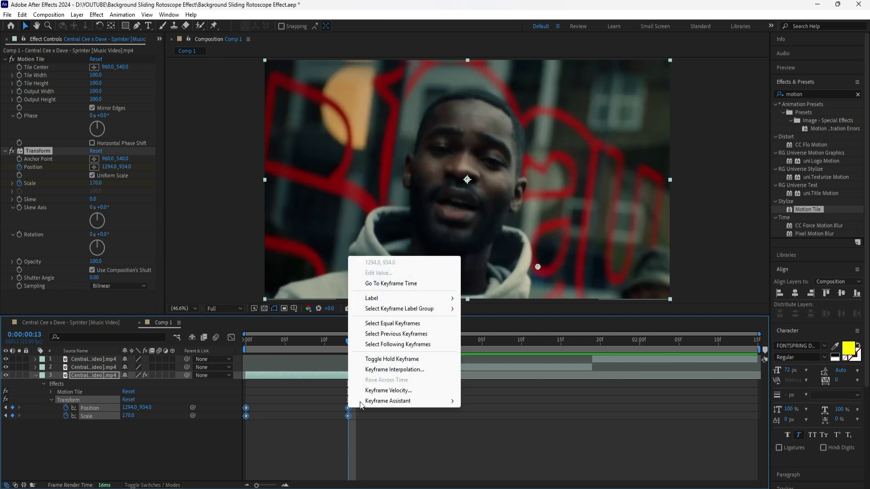
pyautogui.moveTo(386, 401)
pyautogui.click(485, 426)
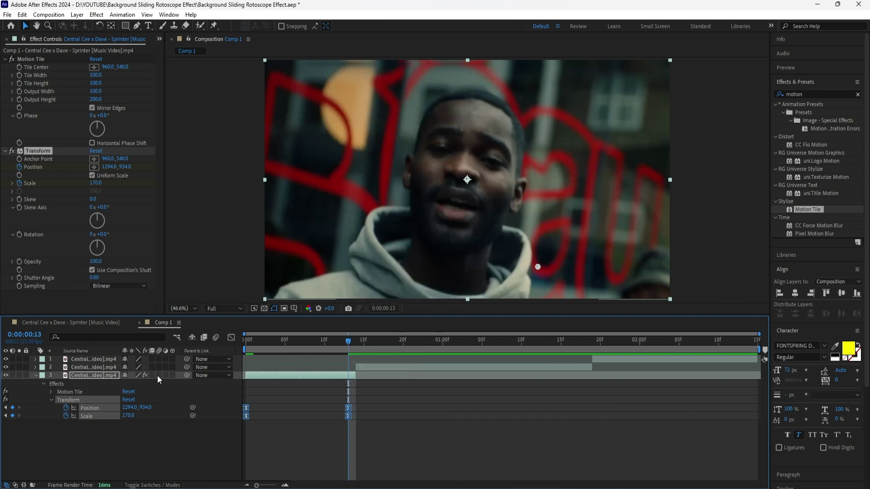
pyautogui.click(157, 375)
pyautogui.click(100, 429)
# Reshape the Position speed curve to peak near its start and ease out slowly towards the last keyframe.
pyautogui.click(99, 408)
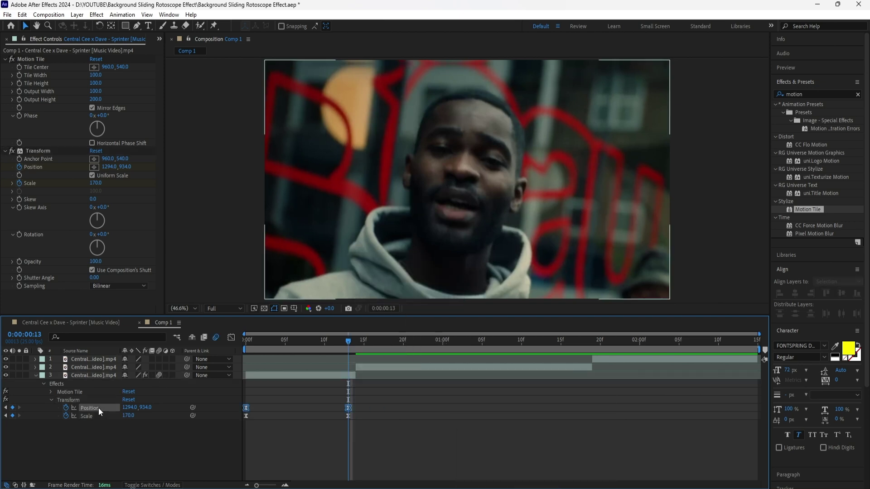
pyautogui.click(231, 341)
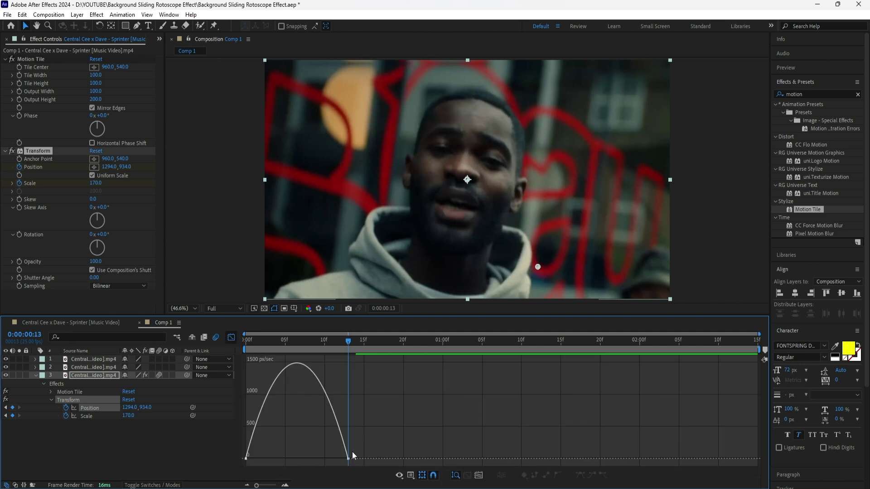
pyautogui.moveTo(359, 442); pyautogui.dragTo(295, 459)
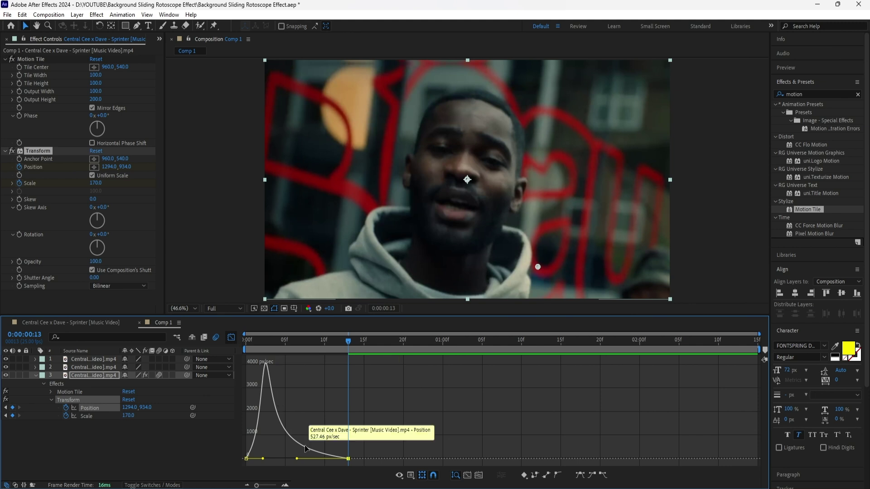
pyautogui.click(231, 341)
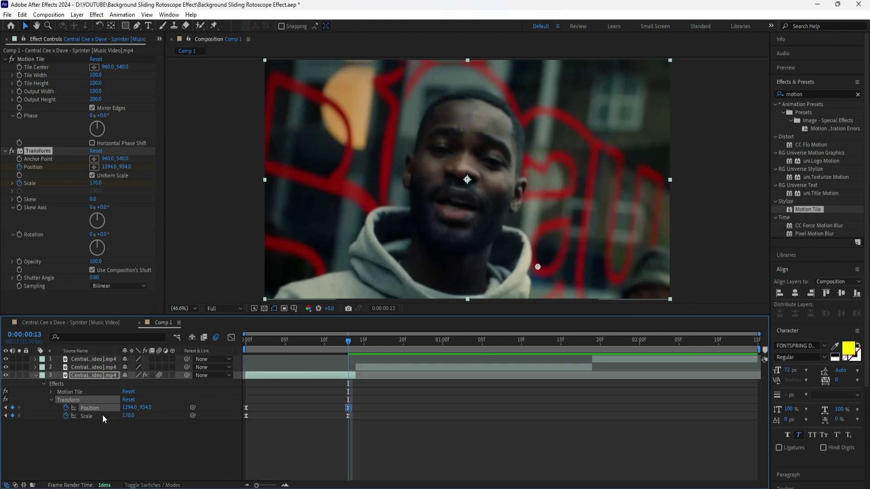
# Reshape the Scale speed curve with a long ease into its last keyframe.
pyautogui.click(103, 416)
pyautogui.click(231, 338)
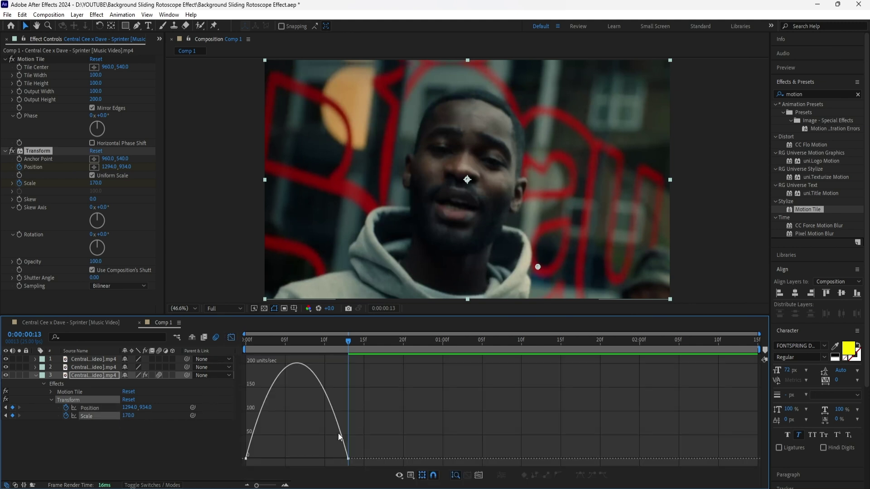
pyautogui.moveTo(315, 459); pyautogui.dragTo(298, 457)
pyautogui.hotkey('shift', 'F3')
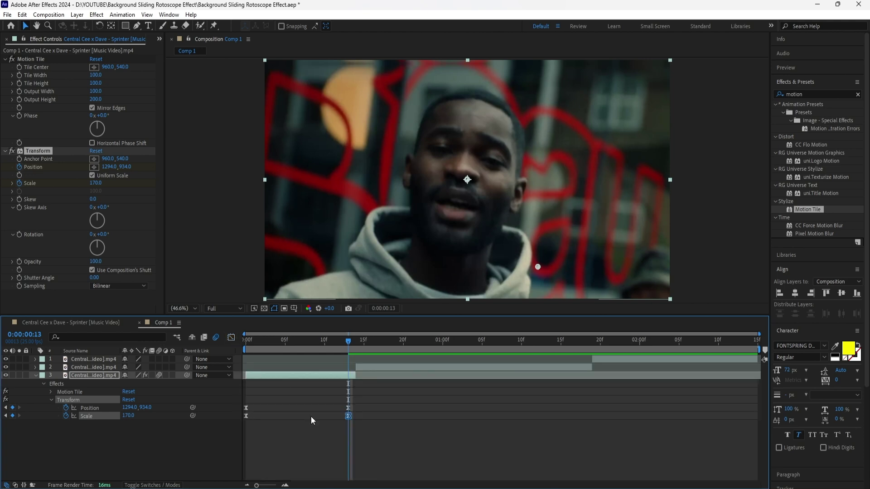
# Move the ending Position and Scale keyframes to frame 14 and review the animation from the start.
pyautogui.click(362, 409)
pyautogui.moveTo(362, 404)
pyautogui.mouseDown()
pyautogui.moveTo(344, 416)
pyautogui.moveTo(358, 411)
pyautogui.mouseUp()
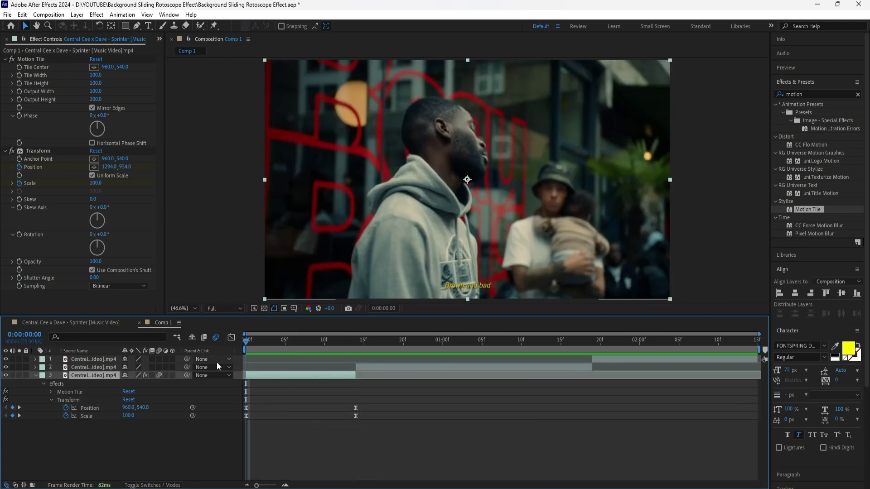
pyautogui.press('Home')
pyautogui.moveTo(281, 346); pyautogui.dragTo(270, 377)
pyautogui.click(156, 377)
# Go to frame 14, select the second clip on layer 2 and save the project.
pyautogui.moveTo(247, 344); pyautogui.dragTo(356, 345)
pyautogui.click(369, 368)
pyautogui.hotkey('ctrl', 's')
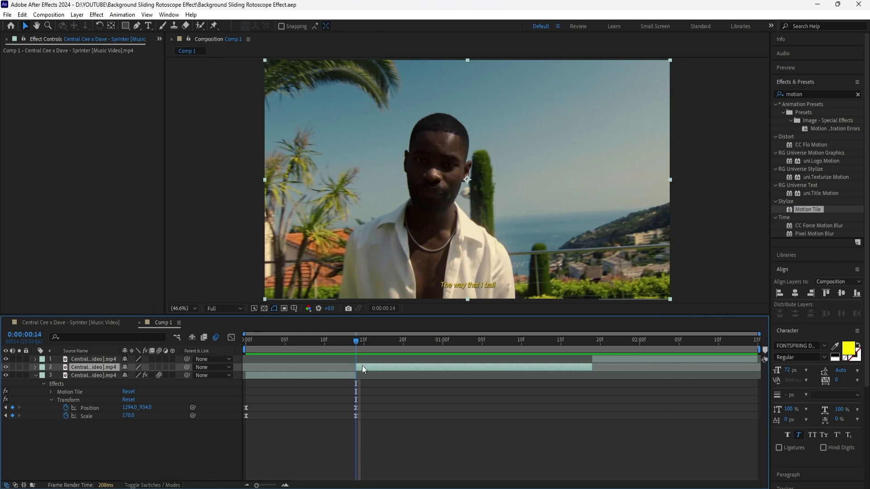
# Open the second clip in its layer view and select the man's head and body with the Roto Brush.
pyautogui.doubleClick(92, 366)
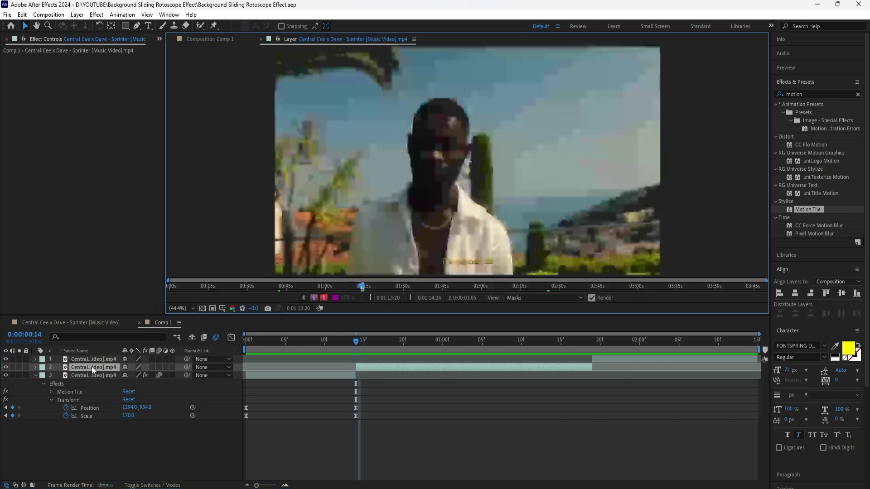
pyautogui.click(198, 25)
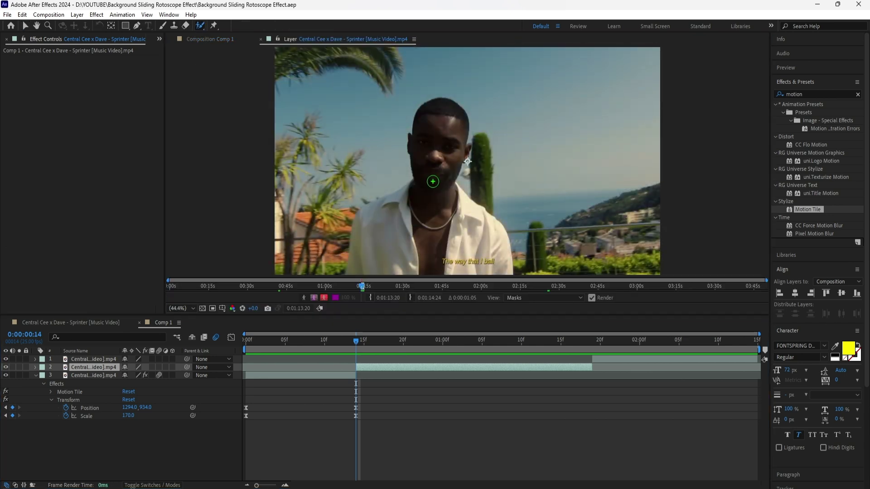
pyautogui.moveTo(430, 177)
pyautogui.keyDown('ctrl'); pyautogui.mouseDown()
pyautogui.moveTo(461, 176)
pyautogui.moveTo(436, 176)
pyautogui.moveTo(461, 176)
pyautogui.moveTo(448, 176)
pyautogui.mouseUp(); pyautogui.keyUp('ctrl')
pyautogui.click(432, 222)
pyautogui.moveTo(432, 222); pyautogui.dragTo(443, 159)
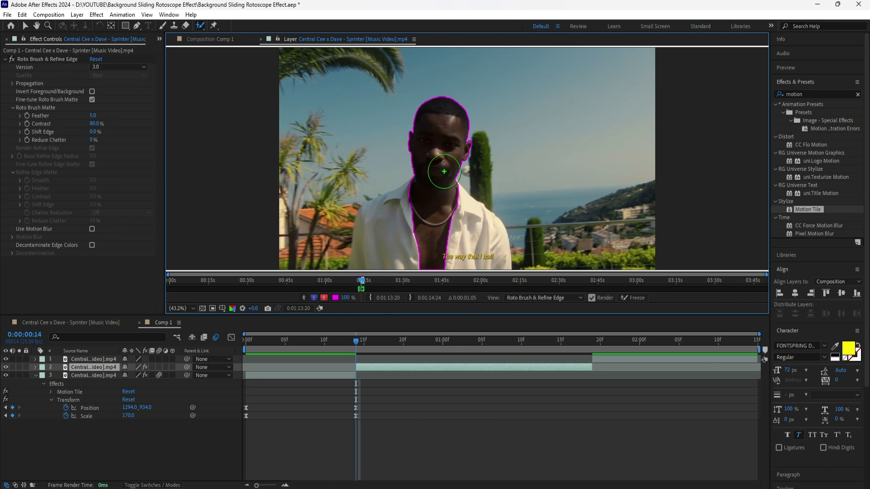
pyautogui.moveTo(435, 141); pyautogui.dragTo(444, 199)
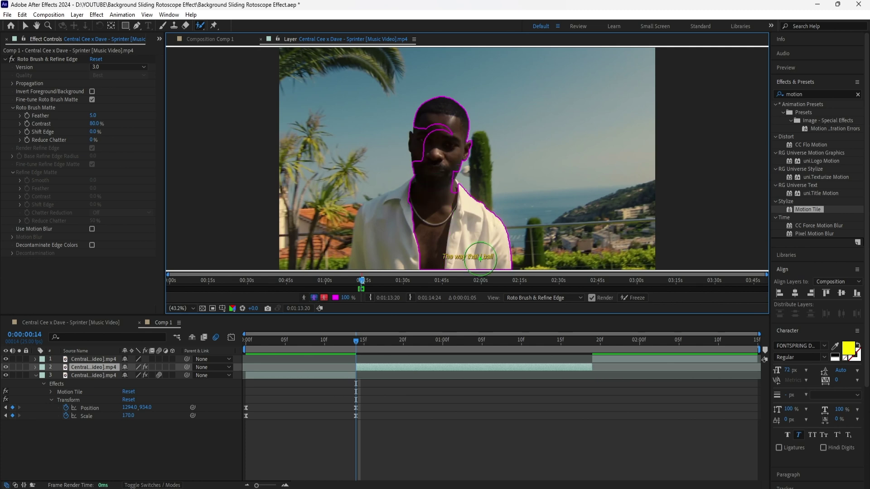
# Propagate the Roto Brush selection through the second clip, return to frame 14 and freeze the result.
pyautogui.press('space')
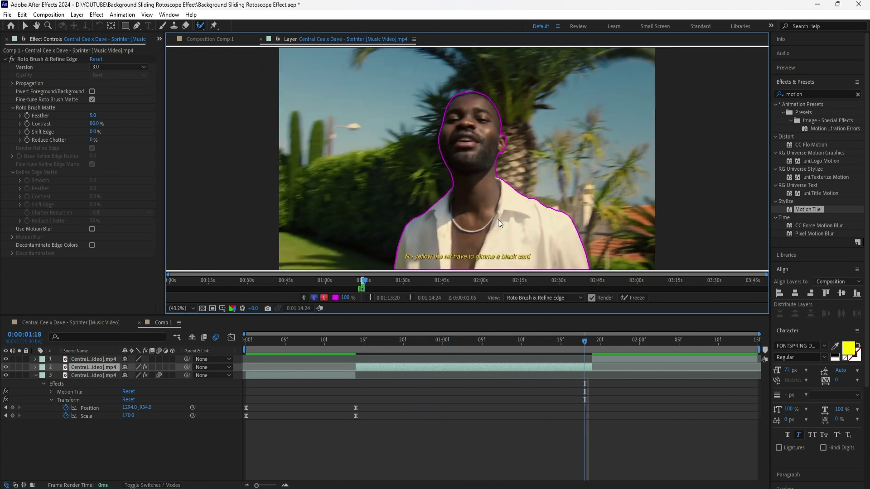
pyautogui.press('space')
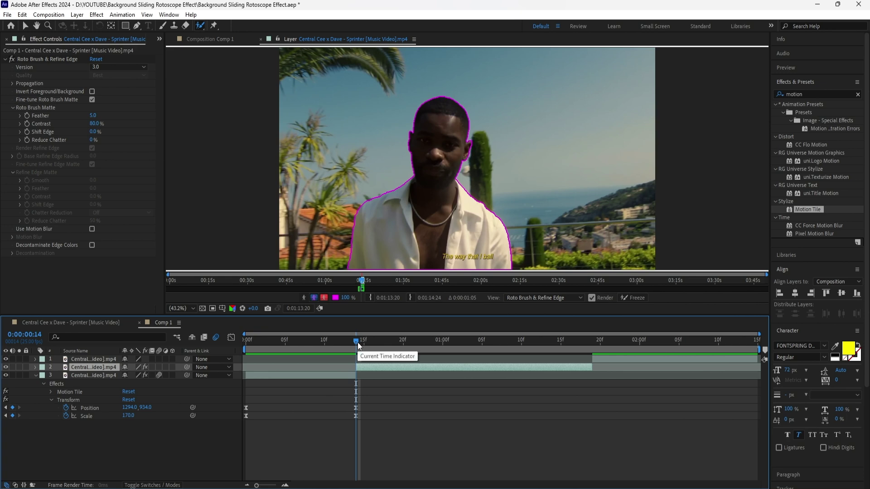
pyautogui.moveTo(357, 342); pyautogui.dragTo(356, 362)
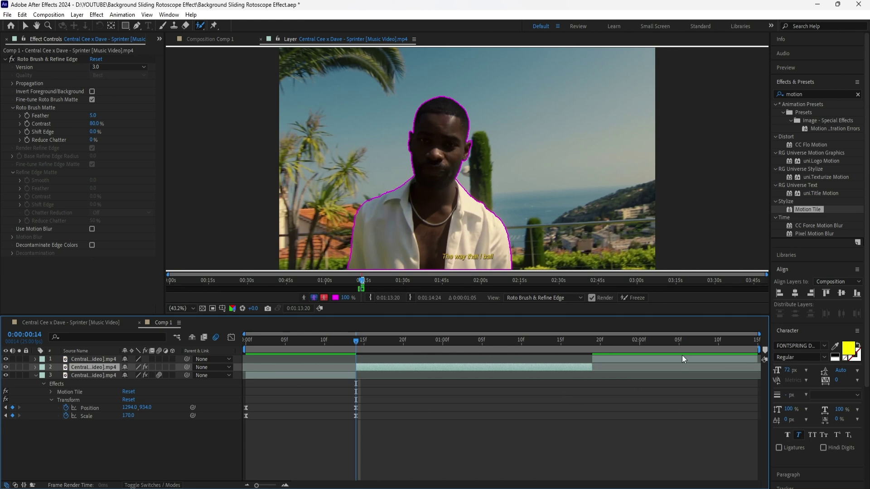
pyautogui.click(640, 300)
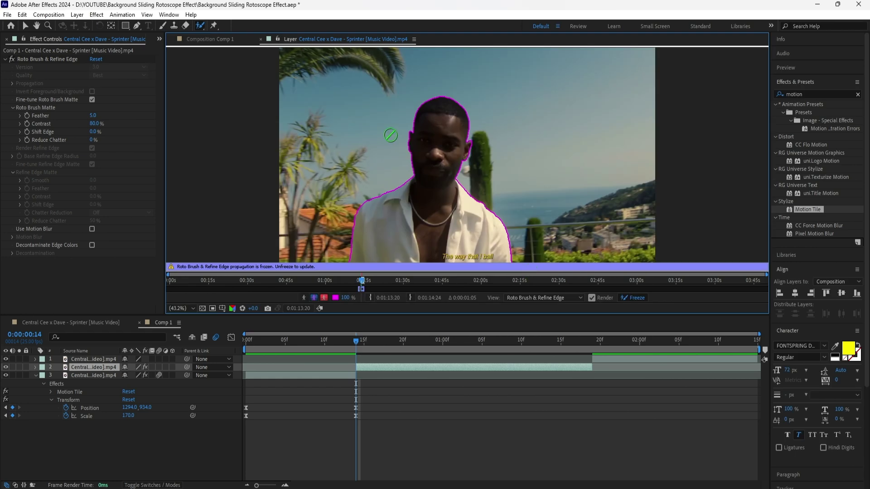
# Set the Roto Brush matte's Feather to 10 and Shift Edge to -60%, and check the cutout against the transparency grid in the composition.
pyautogui.click(219, 40)
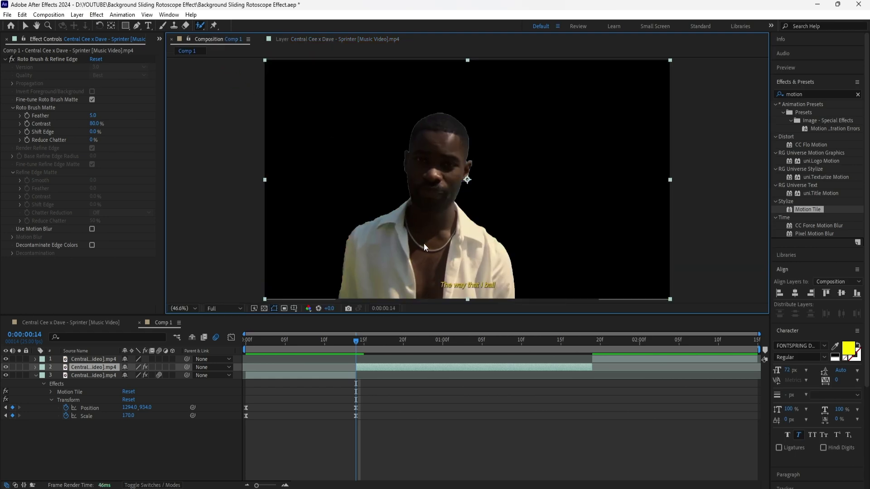
pyautogui.click(94, 117)
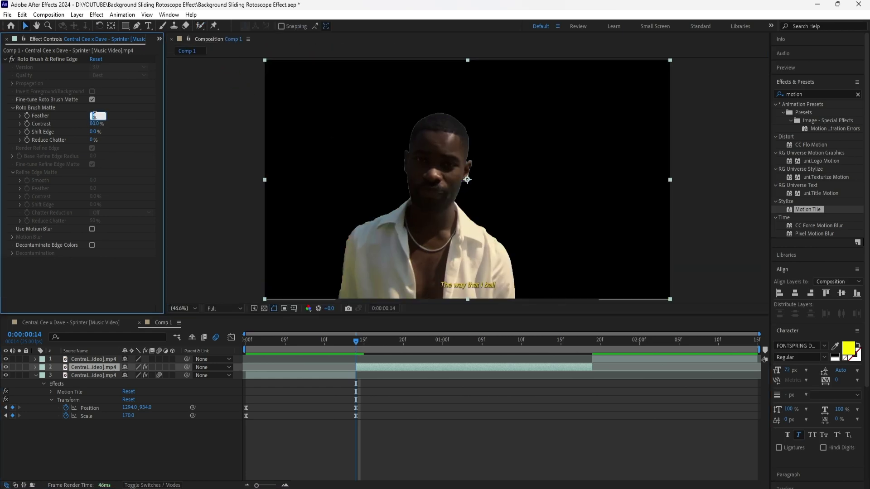
pyautogui.write('10')
pyautogui.press('Return')
pyautogui.click(93, 132)
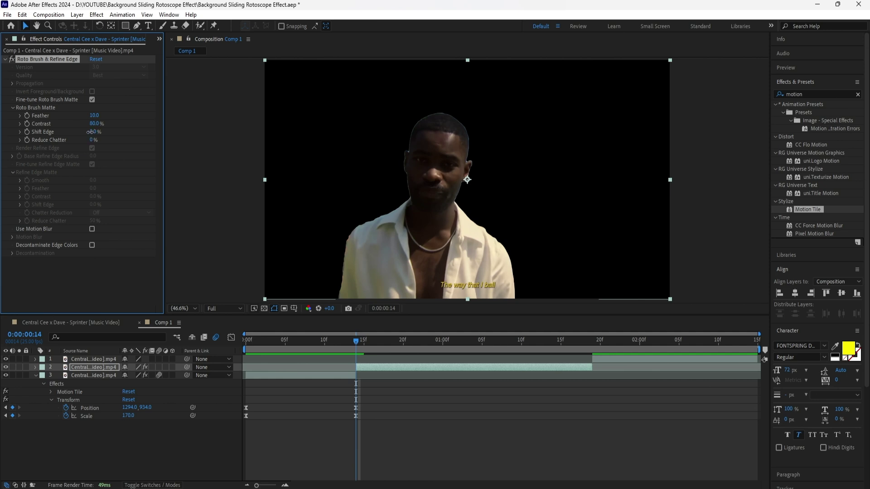
pyautogui.write('-60')
pyautogui.press('Return')
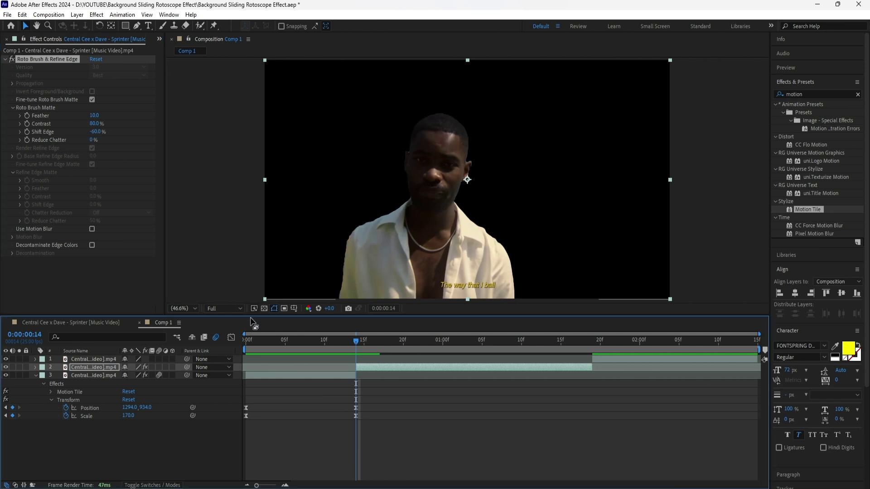
pyautogui.click(264, 309)
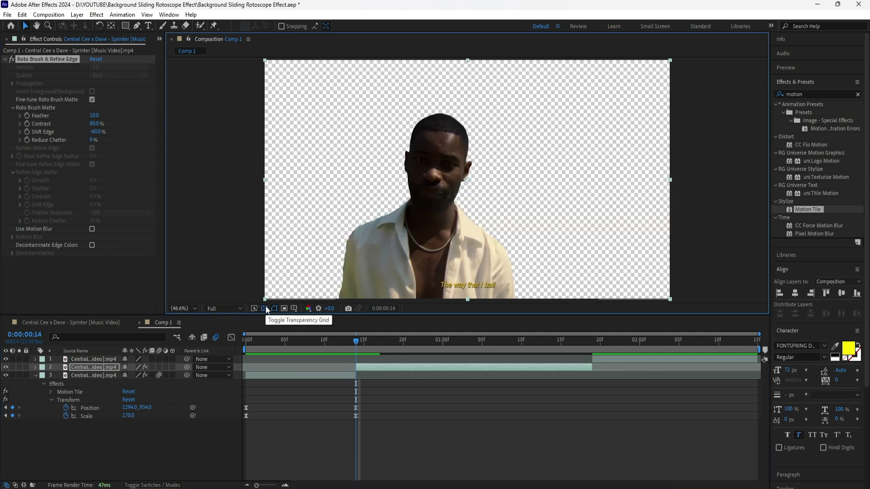
pyautogui.click(264, 309)
# Duplicate the rotoscoped second clip twice and remove the Roto Brush & Refine Edge effect from the bottommost copy on layer 4.
pyautogui.click(102, 368)
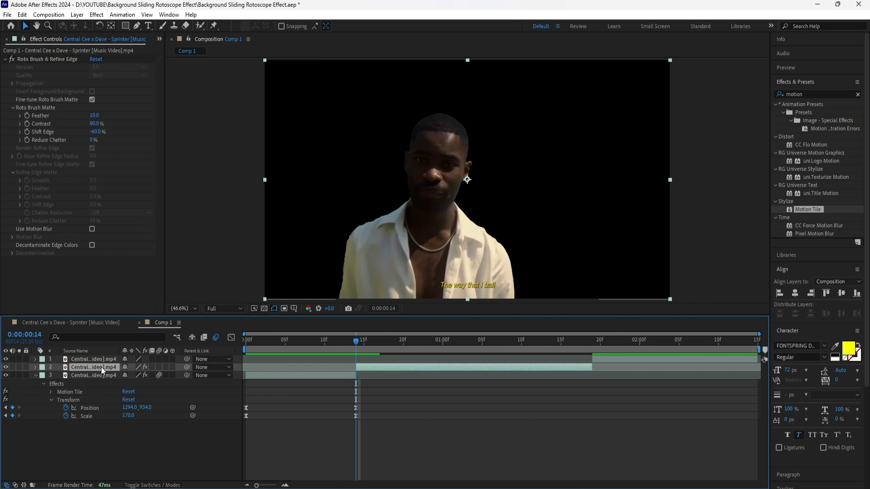
pyautogui.hotkey('ctrl', 'd')
pyautogui.hotkey('ctrl', 'd')
pyautogui.click(106, 385)
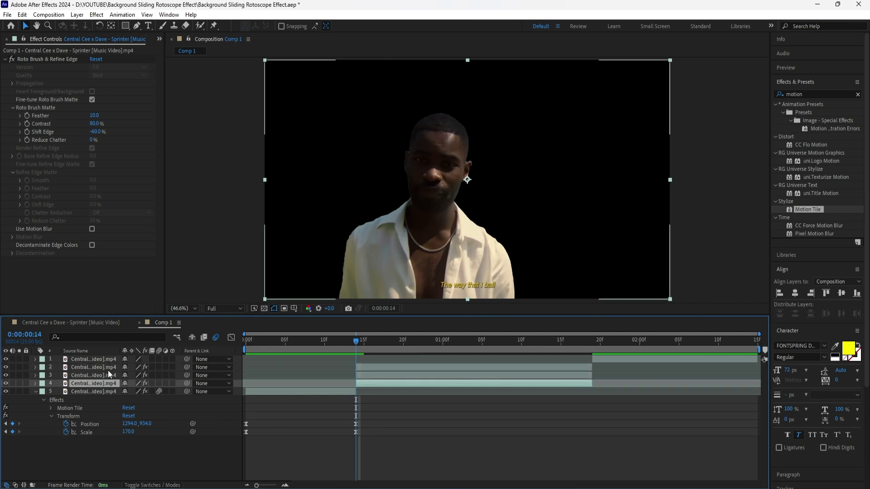
pyautogui.click(42, 61)
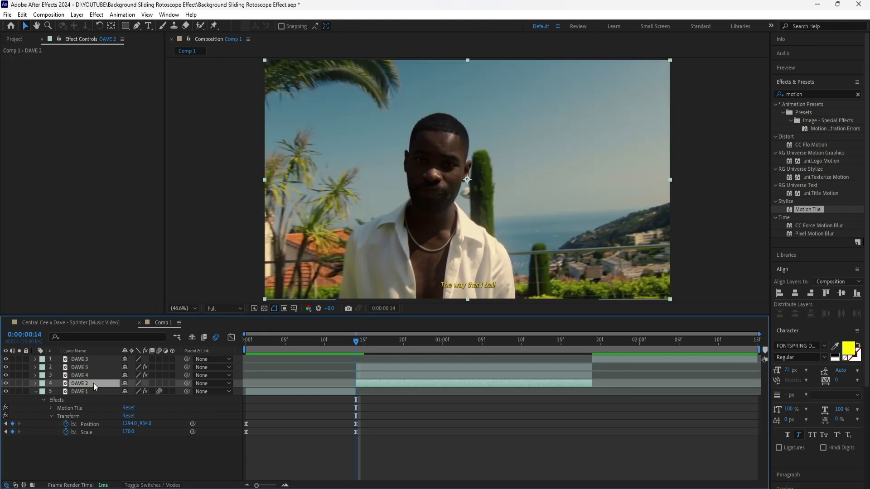
# Rename the layer 4 copy without the Roto Brush effect as DAVE BG BOT.
pyautogui.rightClick(93, 383)
pyautogui.click(131, 355)
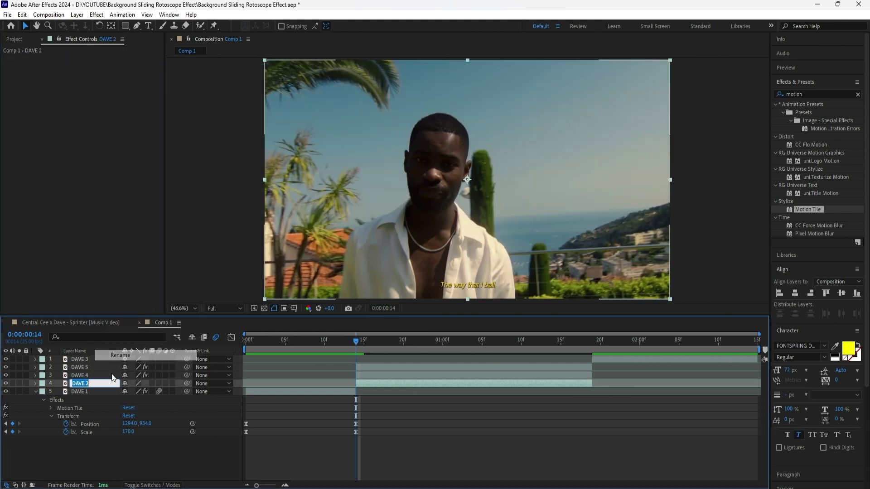
pyautogui.press('BackSpace')
pyautogui.write('BG BOT')
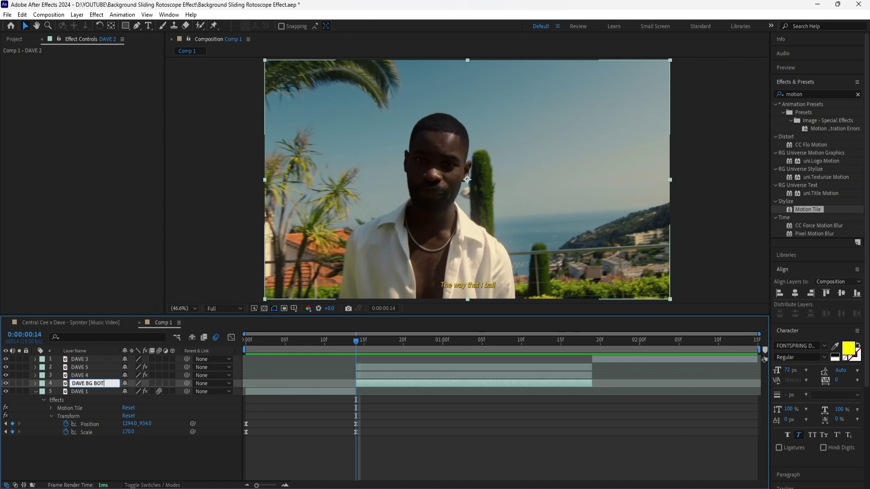
pyautogui.press('Return')
# Rename the copy on layer 3, directly above DAVE BG BOT, as DAVE BG TOP.
pyautogui.click(88, 375)
pyautogui.rightClick(88, 375)
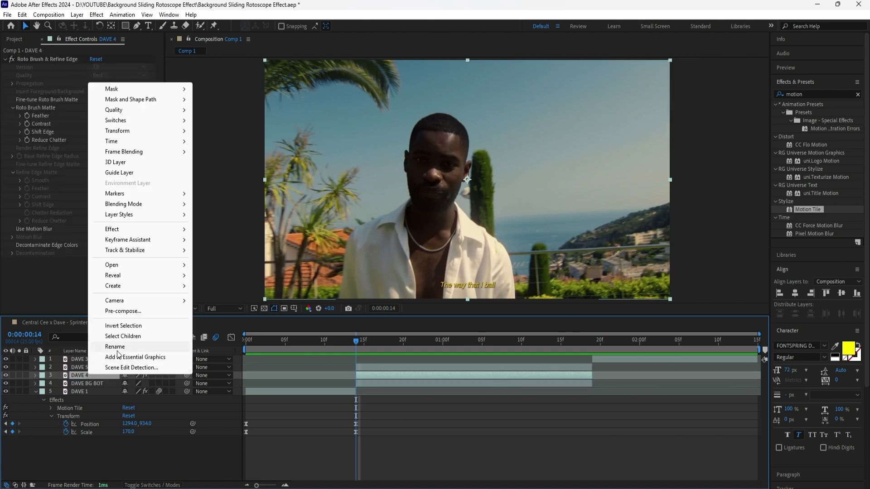
pyautogui.click(105, 347)
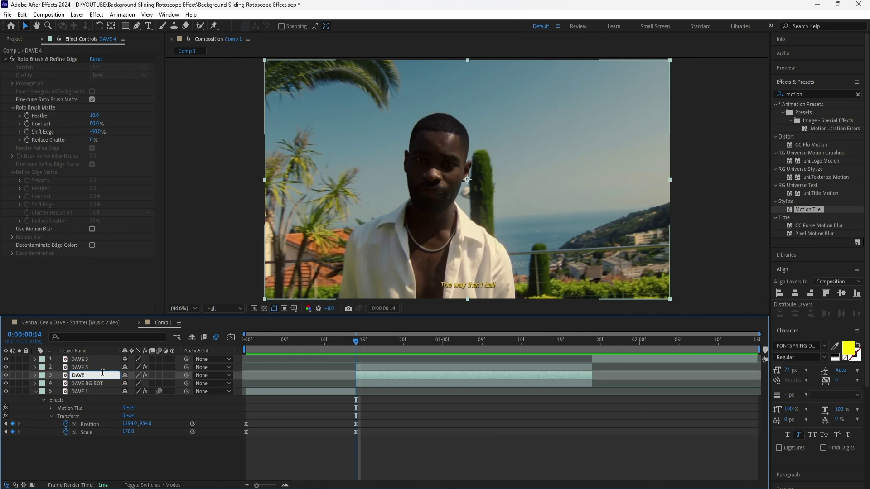
pyautogui.write('BG TOP')
pyautogui.press('Return')
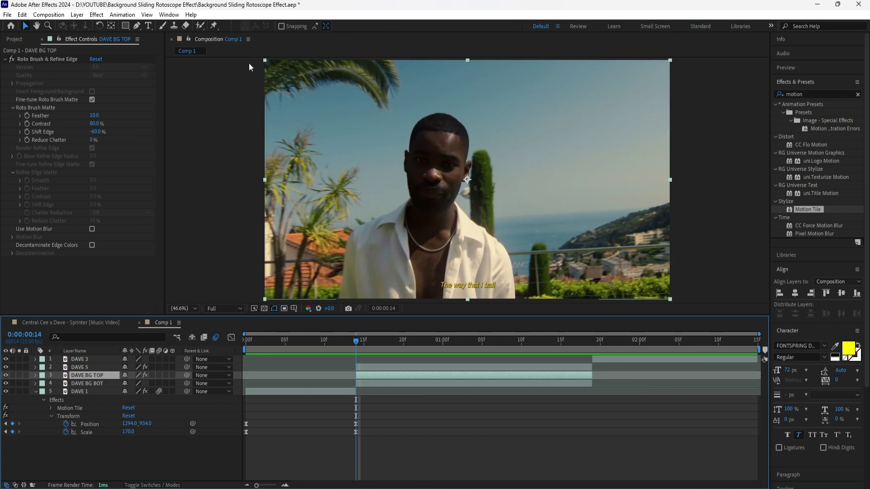
# Delete the Roto Brush & Refine Edge effect from the DAVE BG TOP layer.
pyautogui.click(60, 96)
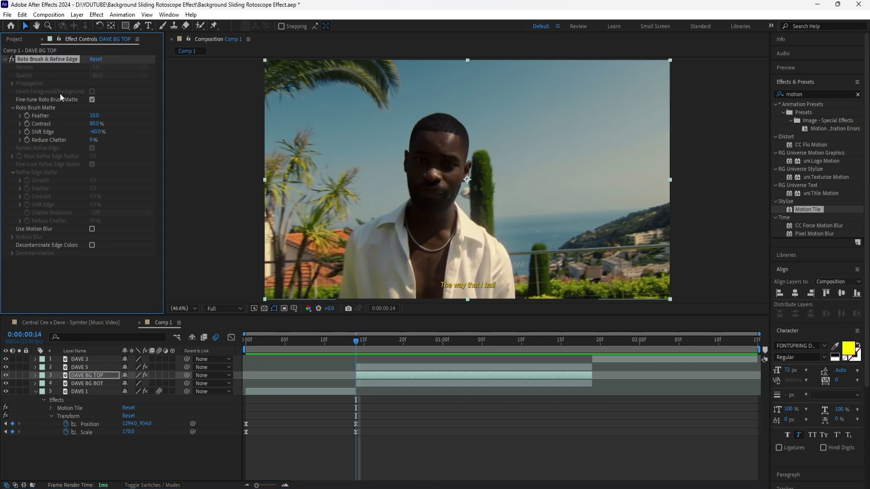
pyautogui.click(99, 376)
pyautogui.click(56, 58)
pyautogui.press('Delete')
pyautogui.click(97, 379)
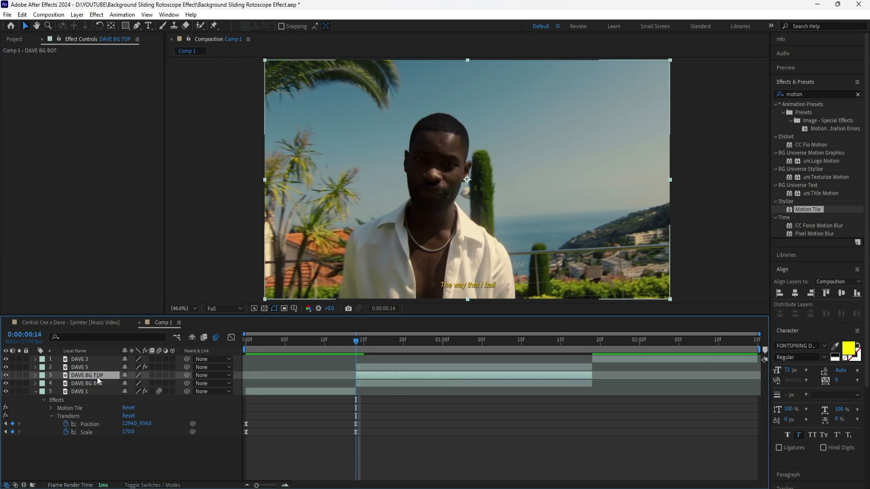
pyautogui.click(96, 380)
# Rename the remaining Roto Brush cutout on layer 2 as DAVE 2.
pyautogui.click(89, 367)
pyautogui.rightClick(89, 367)
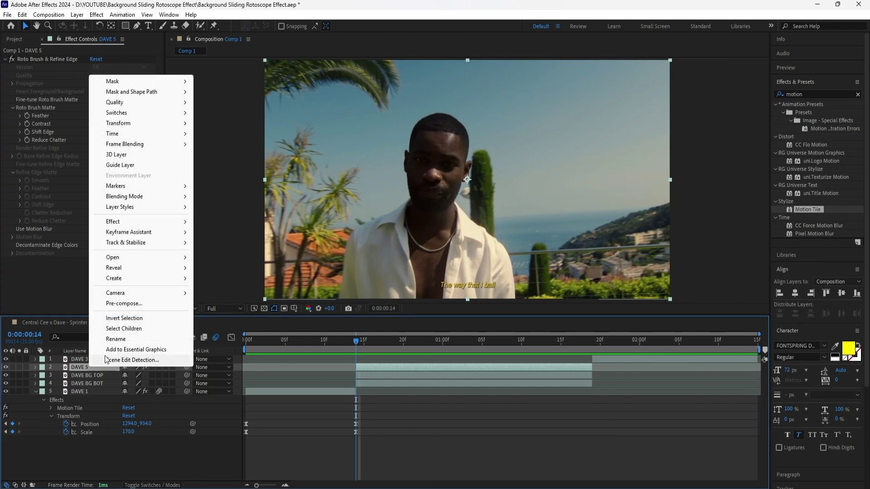
pyautogui.click(120, 339)
pyautogui.press('BackSpace')
pyautogui.write('2')
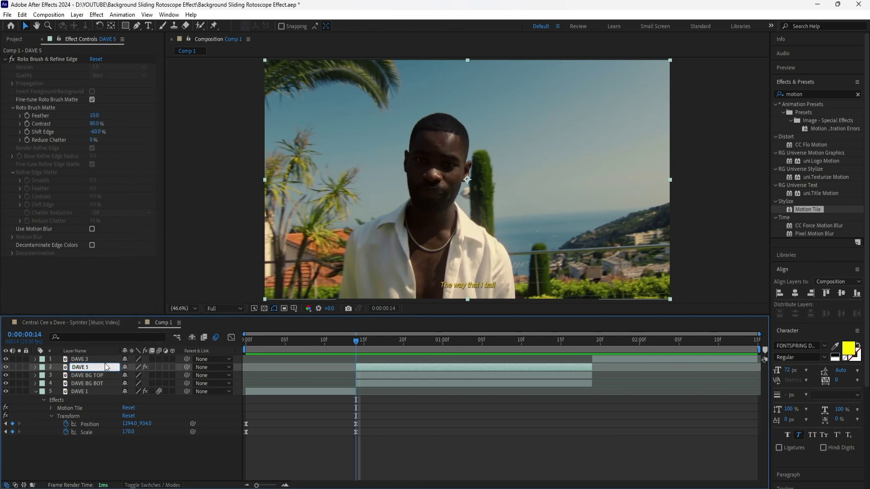
# Show the proportional grid and draw a rectangular mask over the upper half of the DAVE BG TOP layer, down to the horizontal centre line.
pyautogui.click(104, 378)
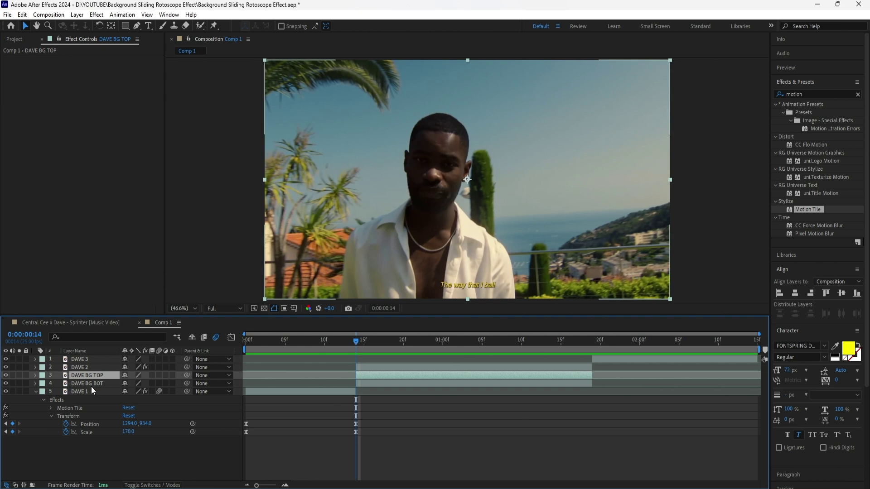
pyautogui.click(128, 27)
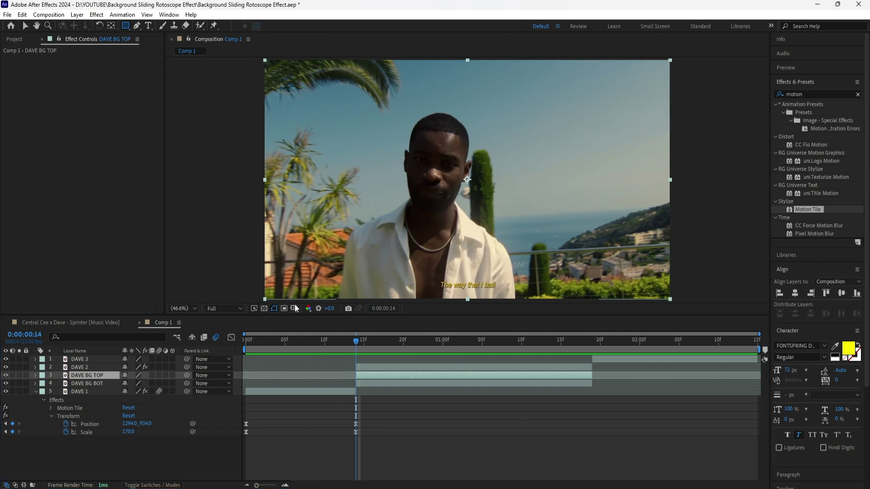
pyautogui.click(294, 309)
pyautogui.click(335, 331)
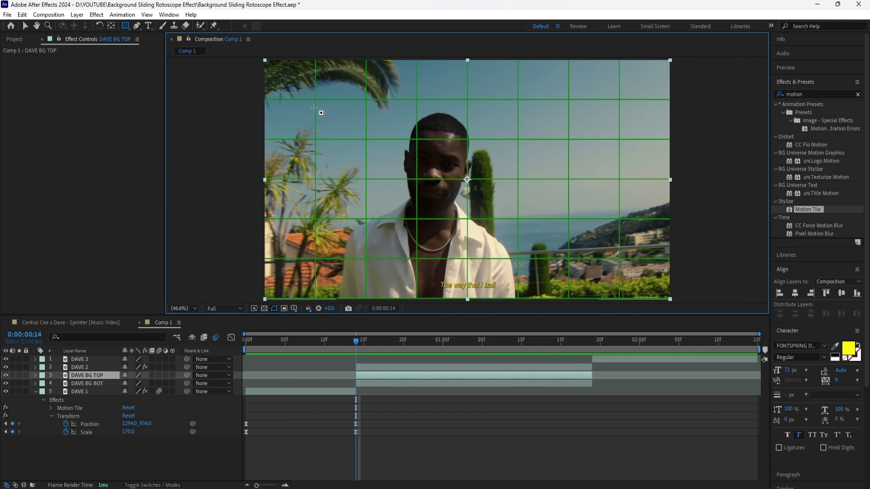
pyautogui.press(',')
pyautogui.press(',')
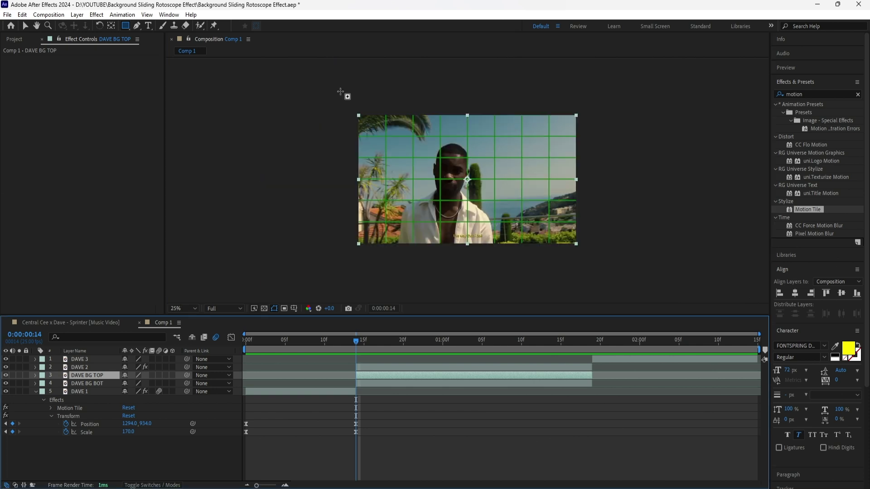
pyautogui.moveTo(341, 91); pyautogui.dragTo(584, 179)
pyautogui.hotkey('shift', '/')
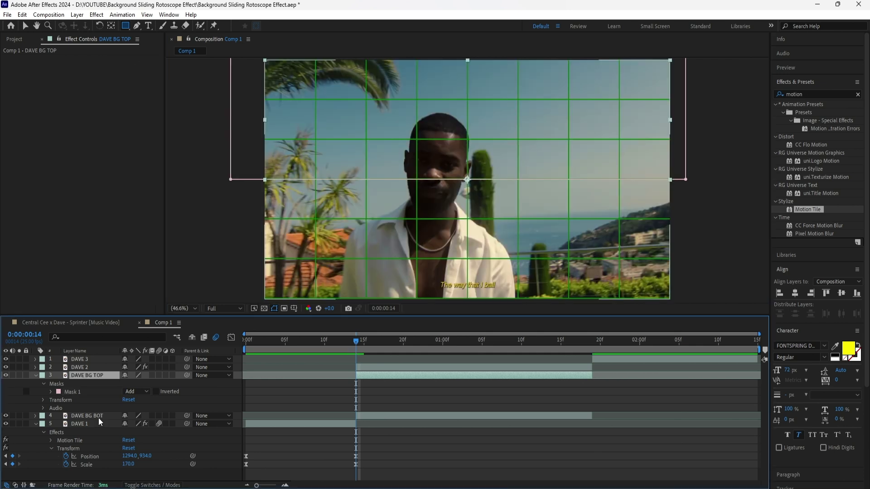
# Draw a rectangular mask over the lower half of the DAVE BG BOT layer, starting at the horizontal centre line.
pyautogui.click(98, 416)
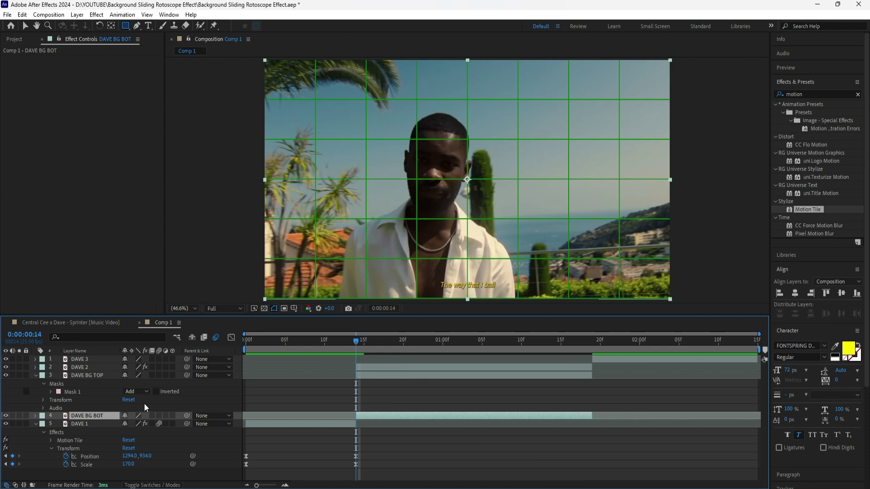
pyautogui.press(',')
pyautogui.press(',')
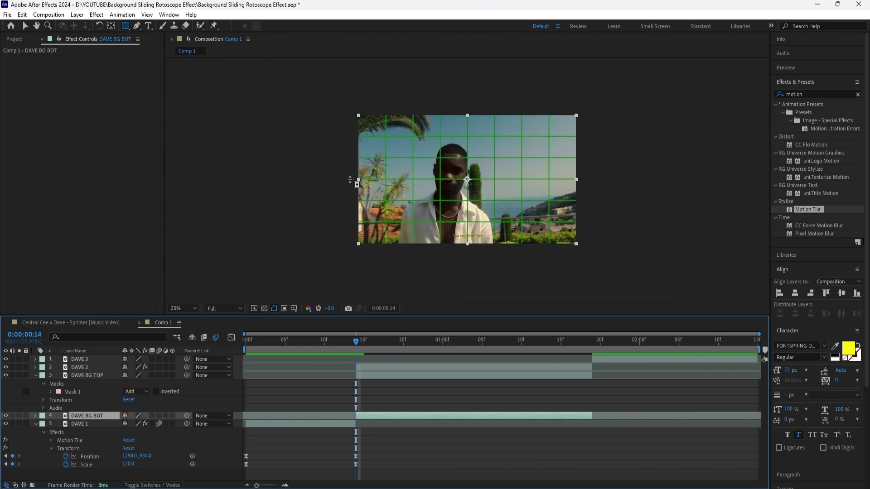
pyautogui.moveTo(347, 179); pyautogui.dragTo(608, 264)
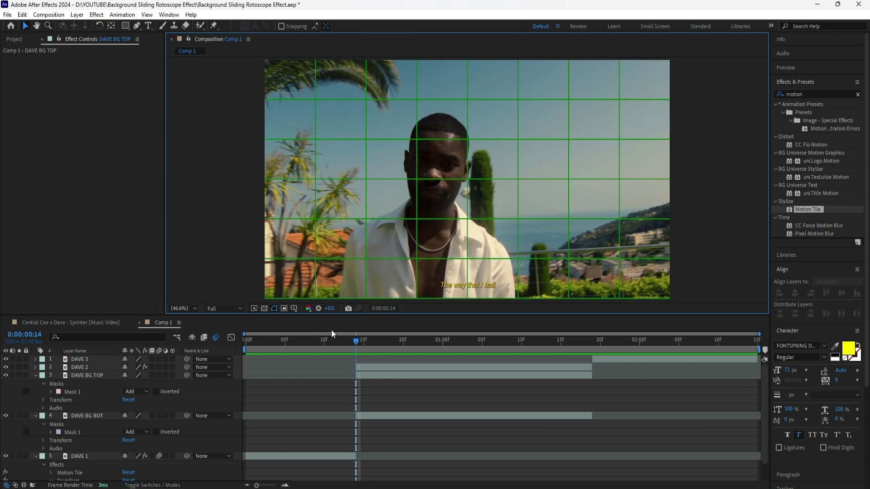
# Apply the Motion Tile effect to the DAVE BG TOP layer.
pyautogui.click(816, 210)
pyautogui.moveTo(814, 213); pyautogui.dragTo(96, 379)
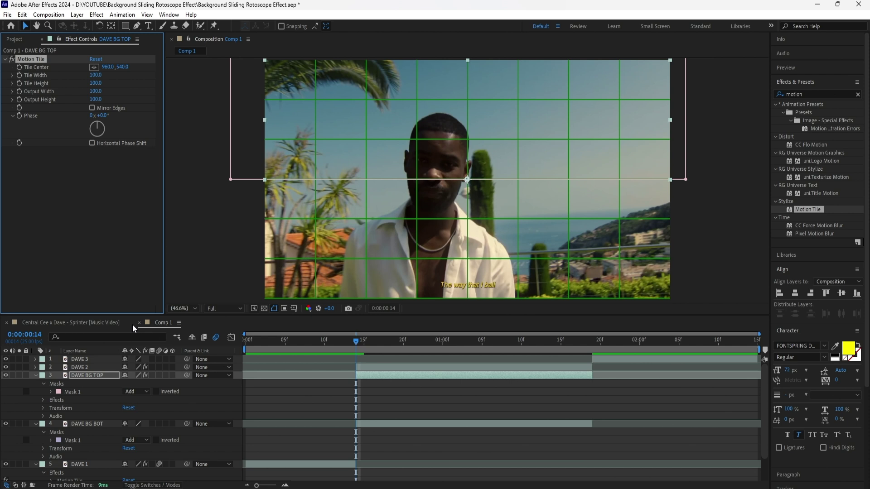
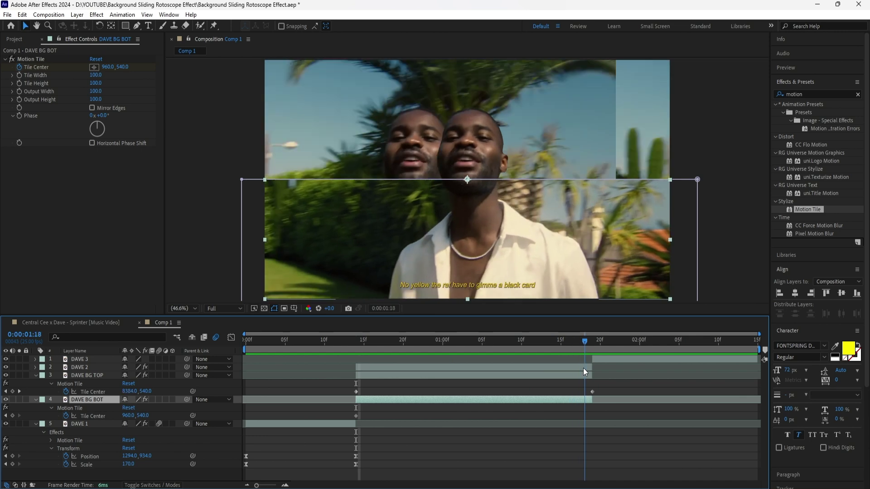
# Set the DAVE BG BOT Motion Tile's Tile Center X to -8640 and align this end keyframe with the DAVE BG TOP end keyframe.
pyautogui.click(109, 67)
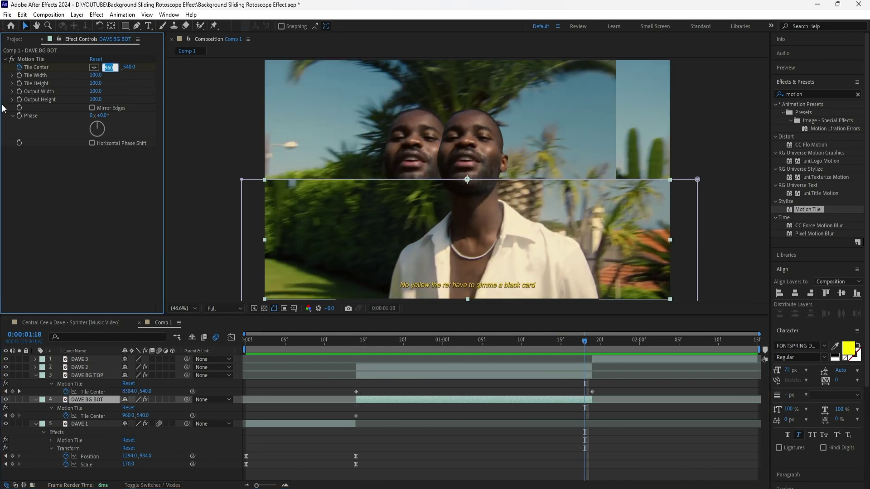
pyautogui.write('-8640')
pyautogui.press('Return')
pyautogui.click(587, 418)
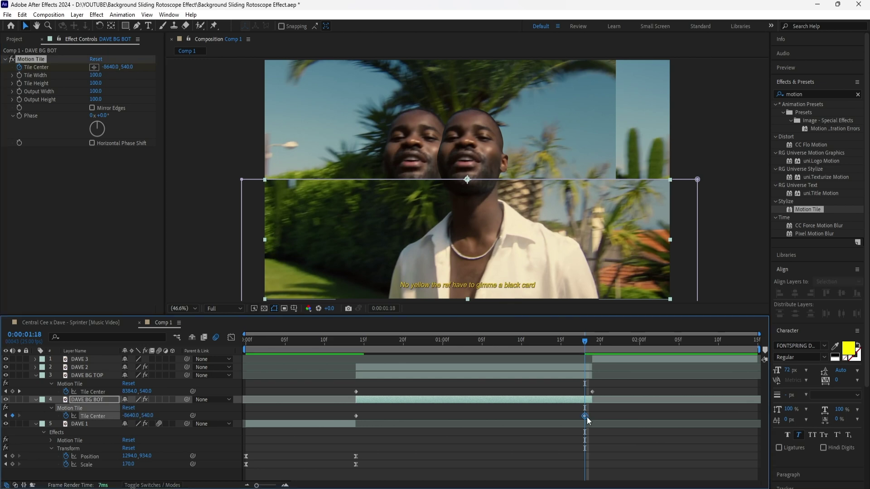
# Apply Easy Ease to all Tile Center keyframes of DAVE BG TOP and DAVE BG BOT and enable motion blur on both layers.
pyautogui.moveTo(585, 342); pyautogui.dragTo(537, 342)
pyautogui.moveTo(607, 387); pyautogui.dragTo(336, 415)
pyautogui.rightClick(593, 393)
pyautogui.press('F9')
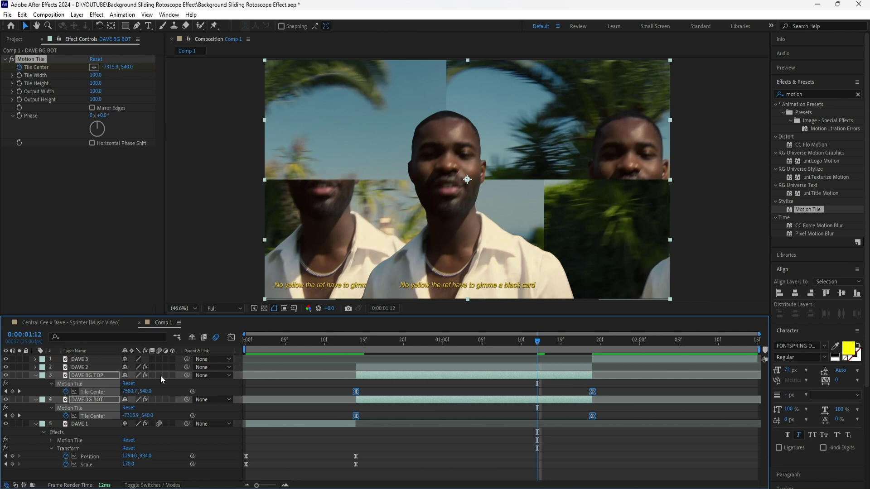
pyautogui.moveTo(159, 375); pyautogui.dragTo(159, 400)
# Reshape the DAVE BG TOP Tile Center speed graph by lengthening the end keyframe's ease so the speed peaks early.
pyautogui.click(111, 392)
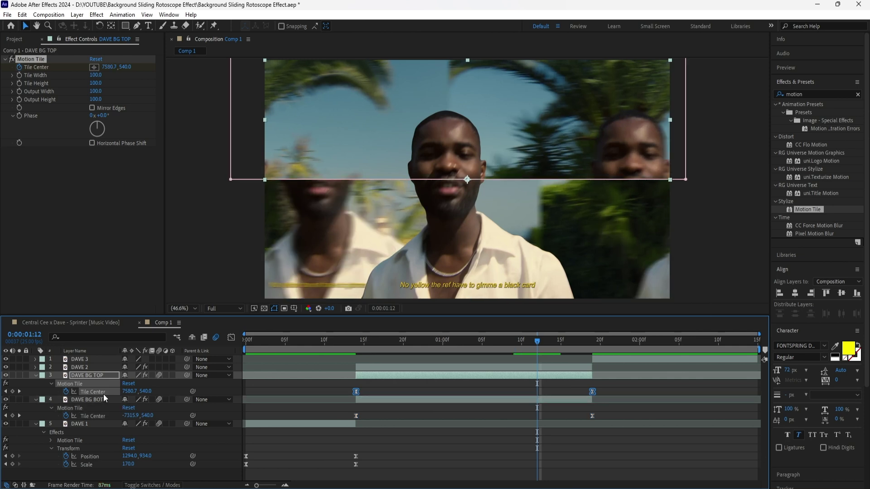
pyautogui.hotkey('shift', 'F3')
pyautogui.moveTo(553, 459); pyautogui.dragTo(497, 459)
pyautogui.click(231, 339)
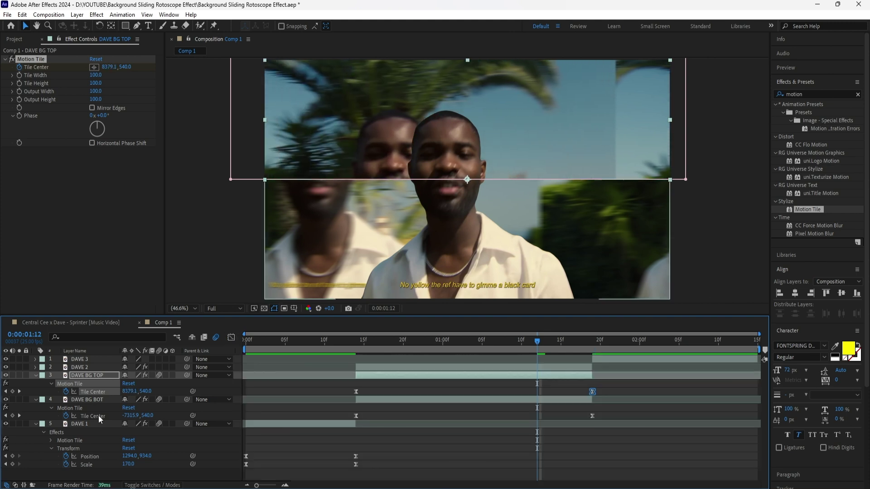
# Give the DAVE BG BOT Tile Center speed graph the same early peak by lengthening its end keyframe's ease.
pyautogui.click(99, 415)
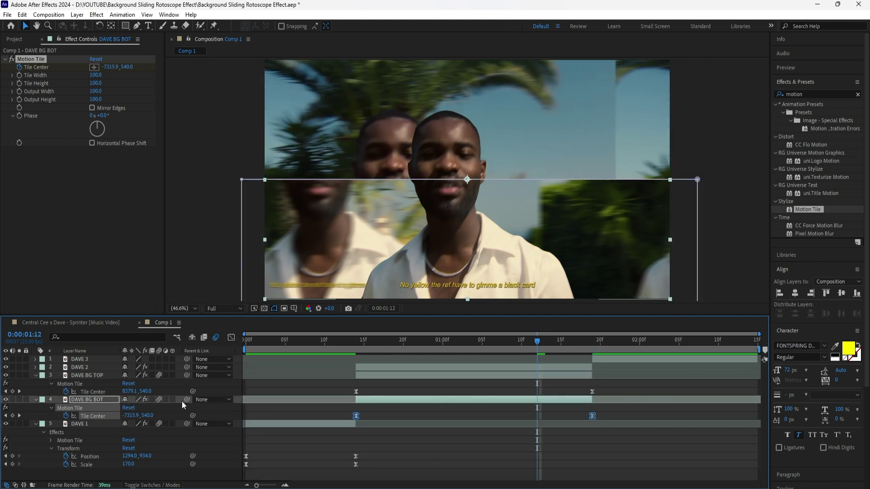
pyautogui.click(231, 339)
pyautogui.moveTo(555, 459); pyautogui.dragTo(497, 458)
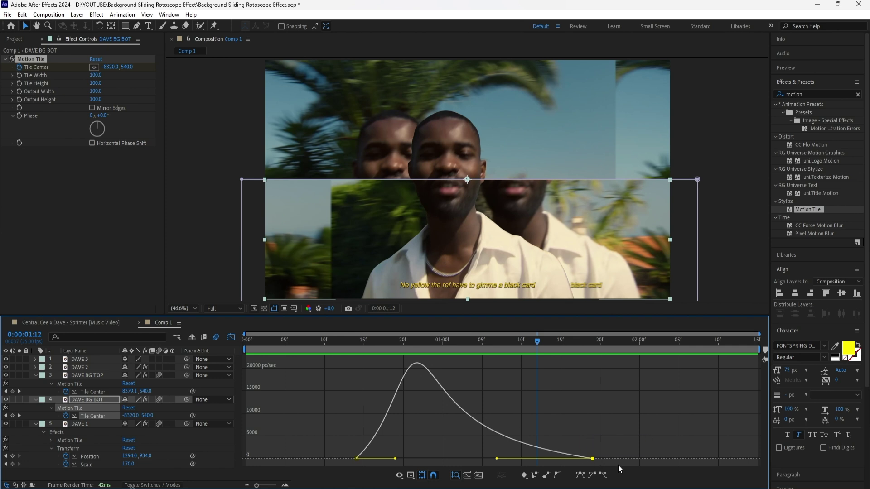
pyautogui.click(231, 338)
# Shift both background layers' starting Tile Center keyframes one frame earlier and their ending keyframes two frames later, and scrub through the slide.
pyautogui.click(611, 393)
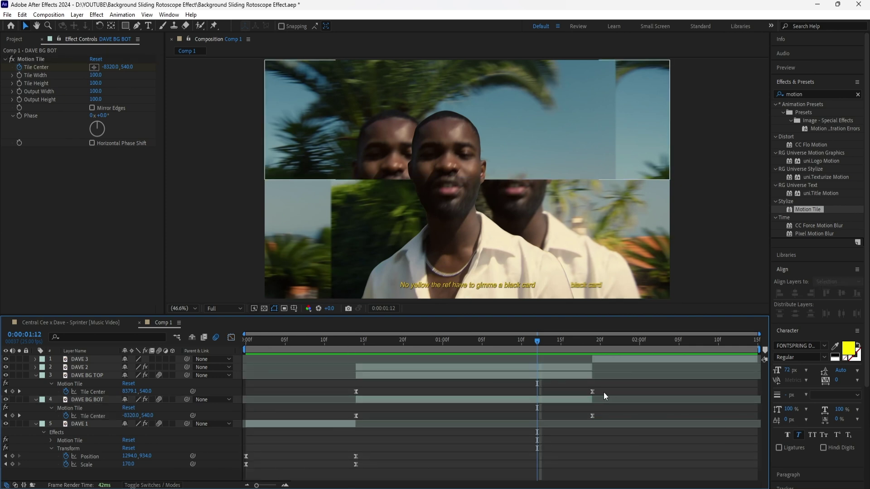
pyautogui.moveTo(346, 390)
pyautogui.mouseDown()
pyautogui.moveTo(366, 419)
pyautogui.moveTo(352, 392)
pyautogui.mouseUp()
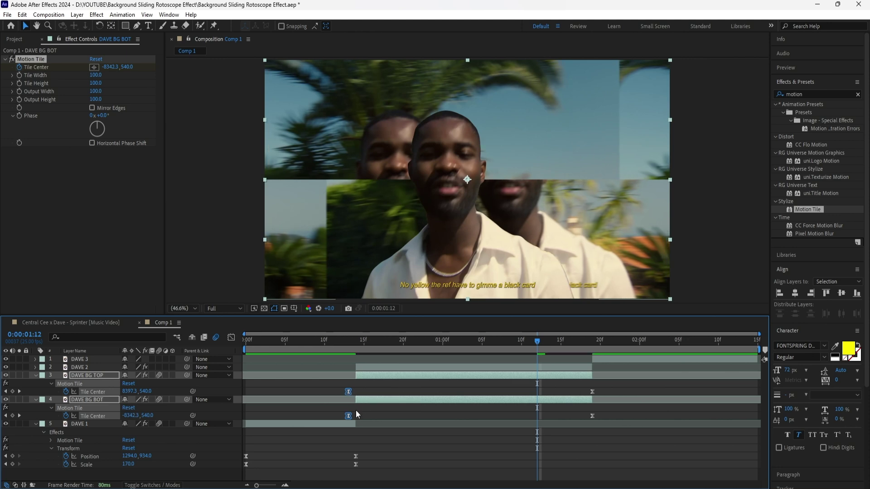
pyautogui.click(340, 424)
pyautogui.click(377, 398)
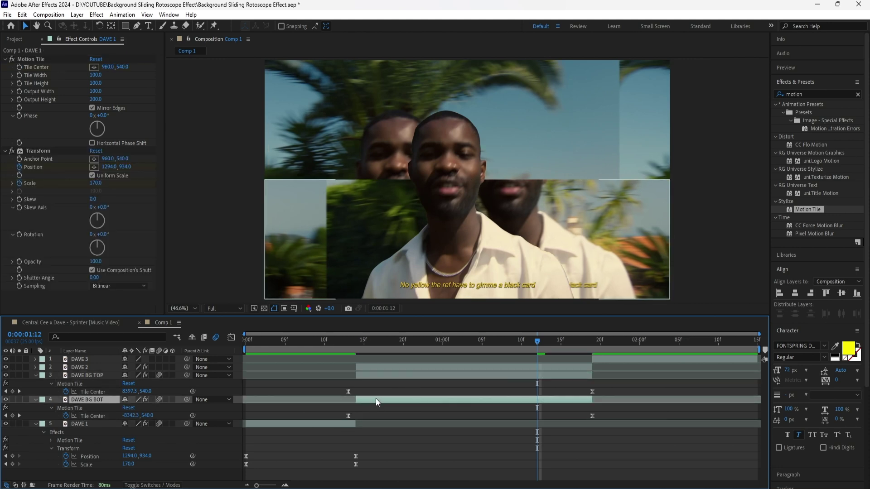
pyautogui.moveTo(604, 389); pyautogui.dragTo(585, 423)
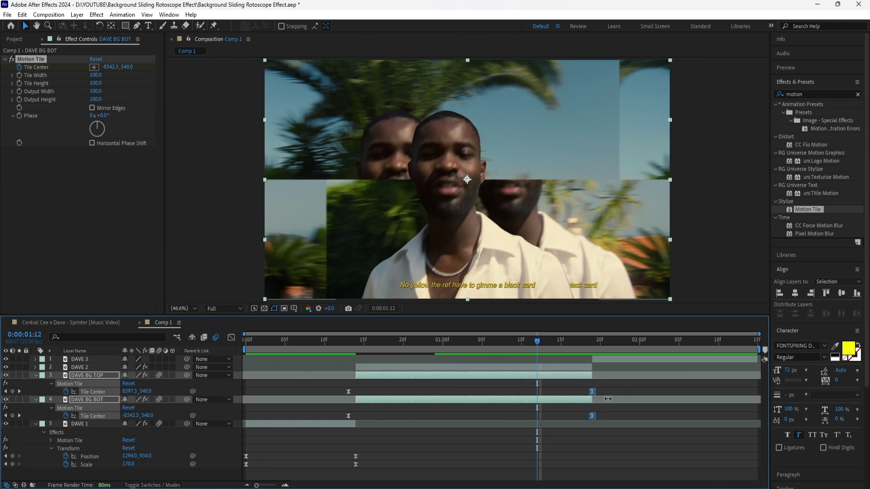
pyautogui.moveTo(593, 393)
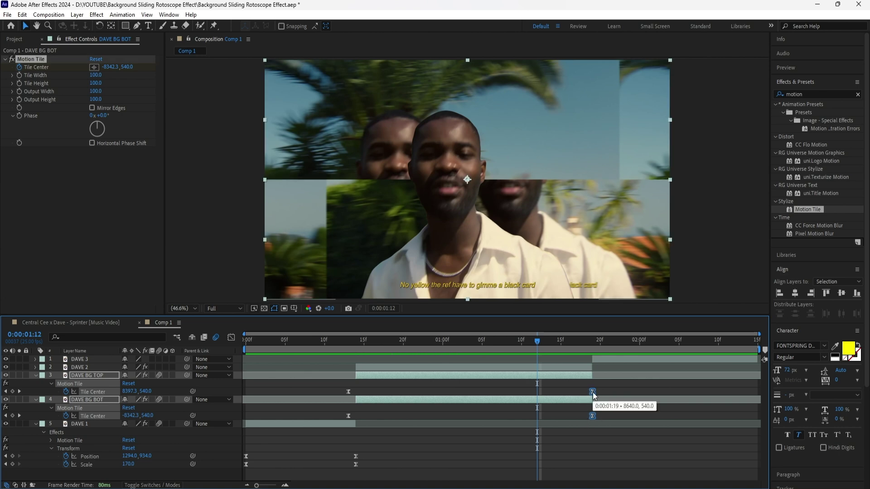
pyautogui.moveTo(593, 392); pyautogui.dragTo(609, 392)
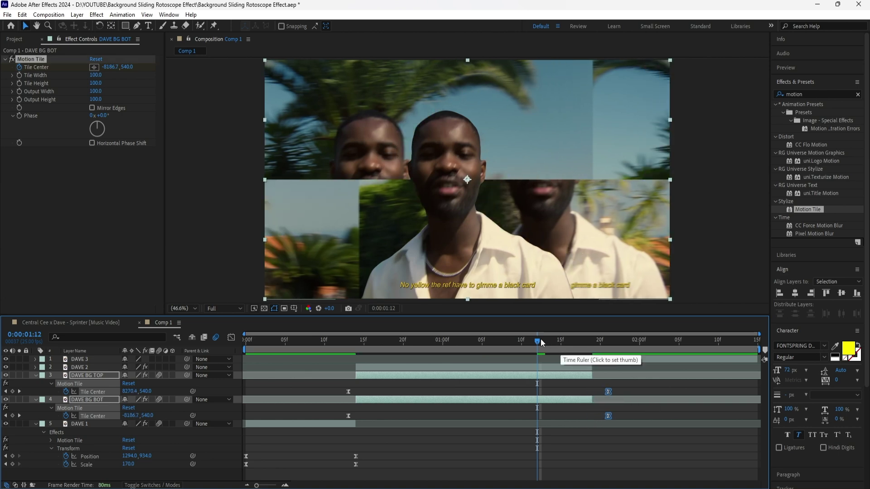
pyautogui.moveTo(542, 343); pyautogui.dragTo(464, 371)
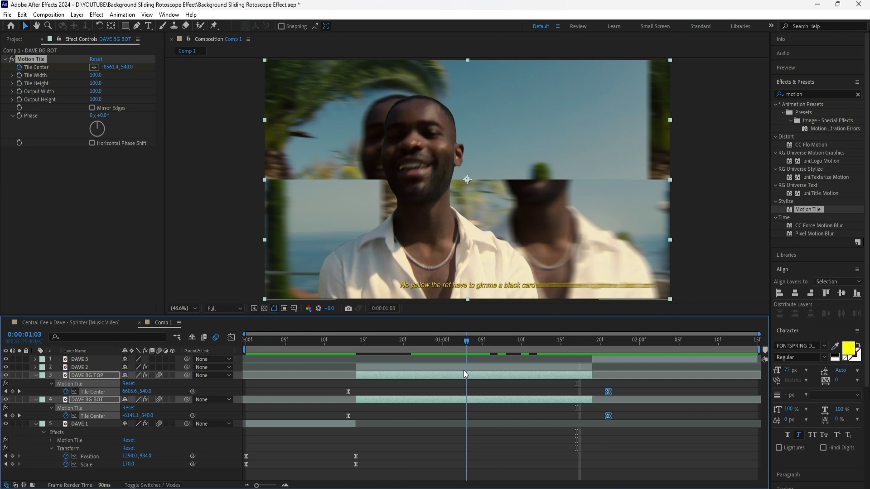
# Pre-compose DAVE 2, DAVE BG TOP and DAVE BG BOT together, moving all attributes and fitting the duration to the layers' time span.
pyautogui.click(97, 367)
pyautogui.press('i')
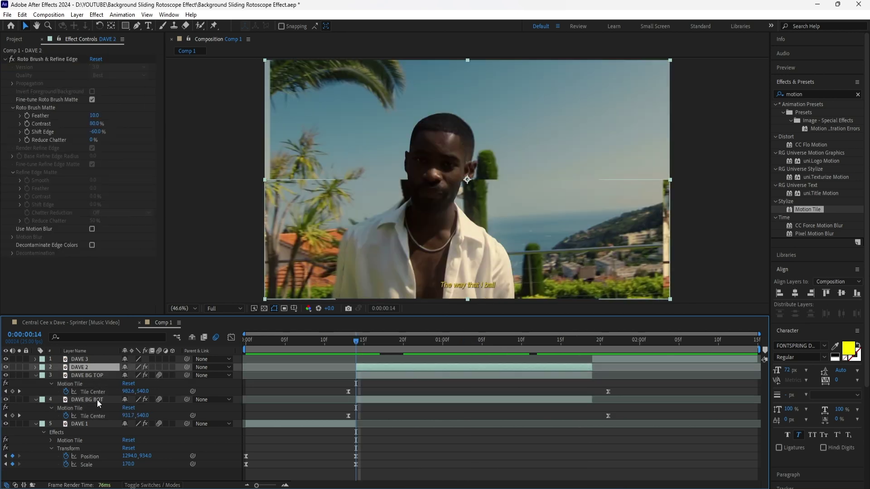
pyautogui.keyDown('shift'); pyautogui.click(97, 400); pyautogui.keyUp('shift')
pyautogui.rightClick(90, 368)
pyautogui.click(125, 305)
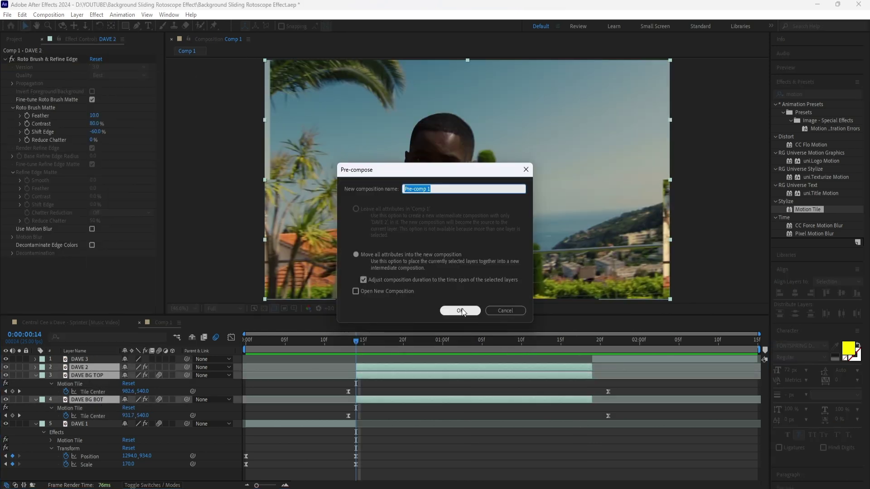
pyautogui.click(461, 311)
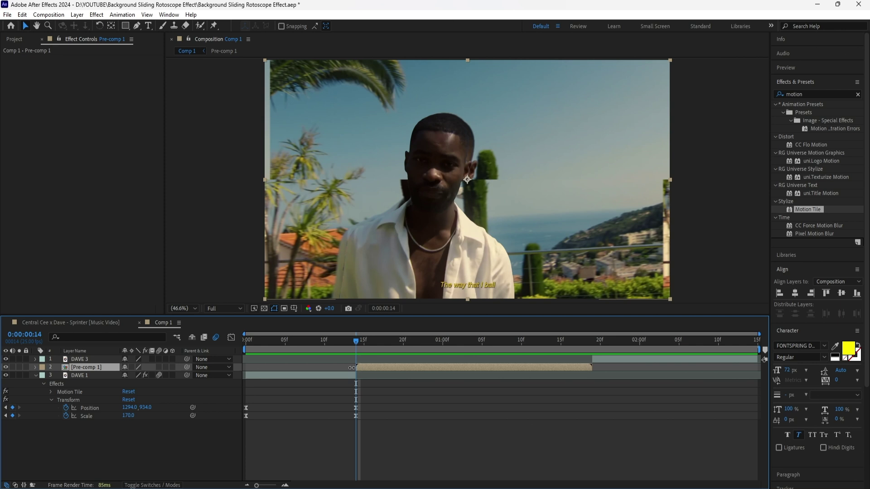
# Add an adjustment layer above the pre-comp, trimmed to about frames 11 to 17 around the cut from DAVE 1.
pyautogui.click(344, 376)
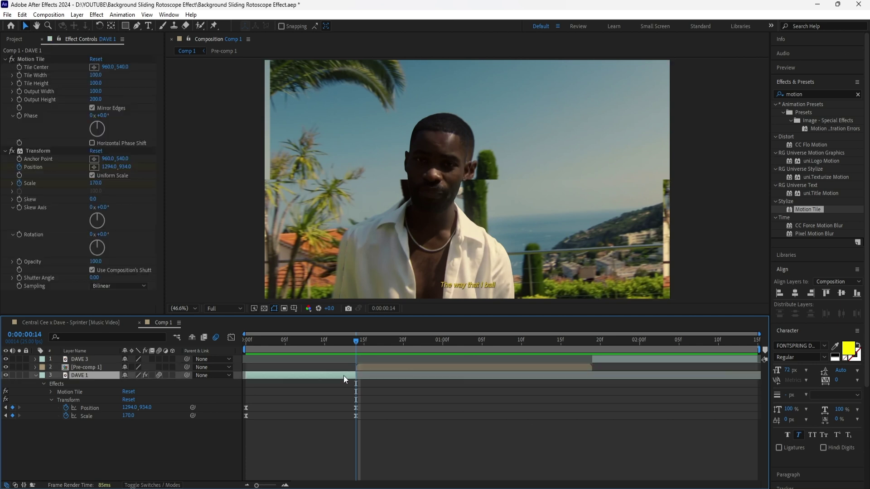
pyautogui.click(383, 367)
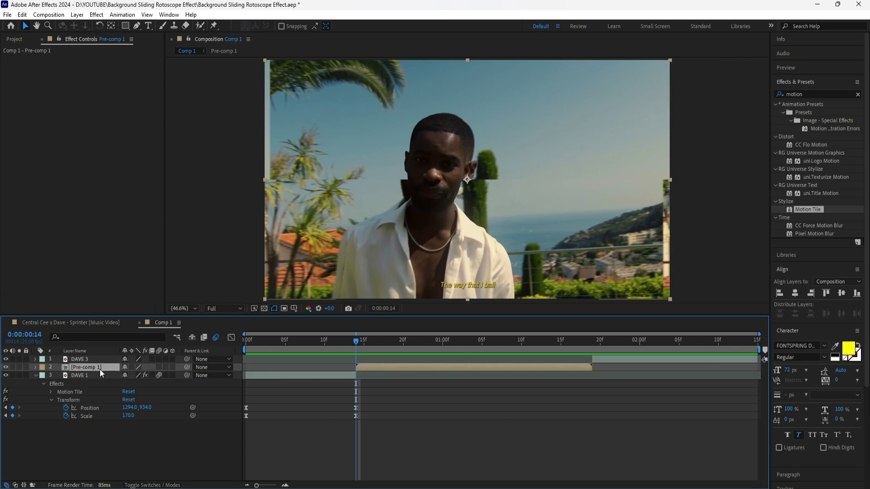
pyautogui.rightClick(149, 429)
pyautogui.moveTo(235, 311)
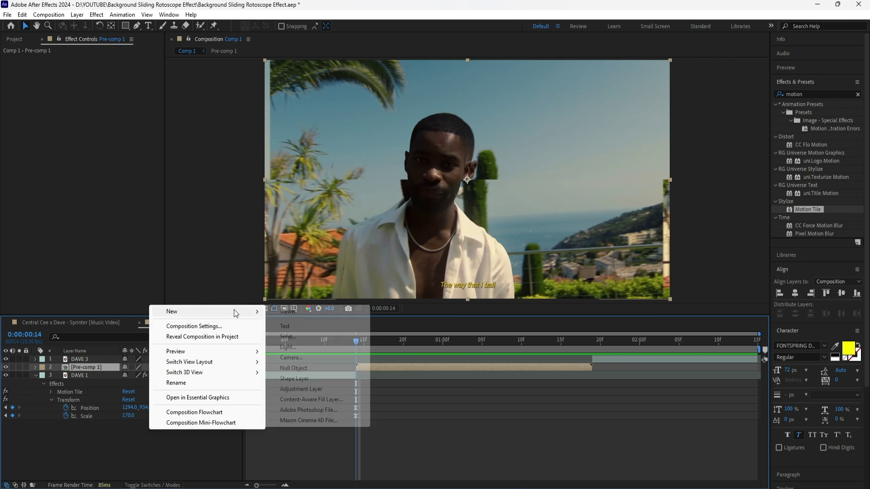
pyautogui.click(299, 358)
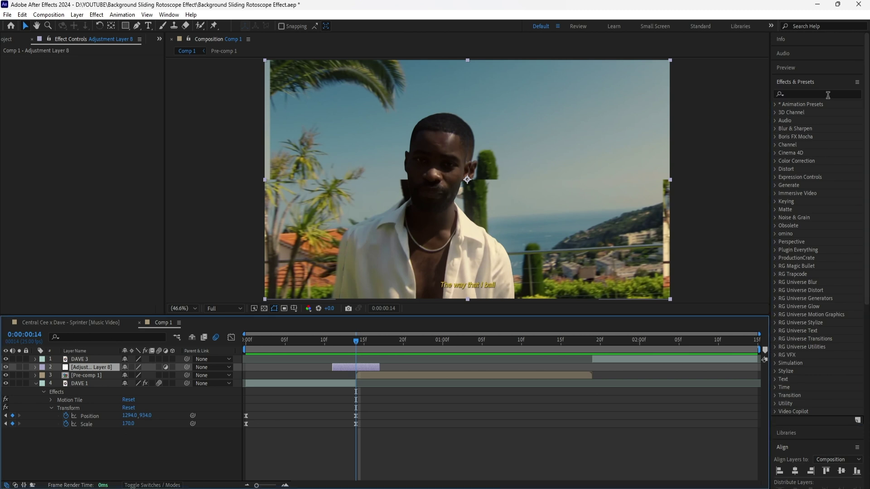
# Find the Wiggle - position preset and apply it to the adjustment layer over the cut.
pyautogui.click(828, 95)
pyautogui.write('wiggle')
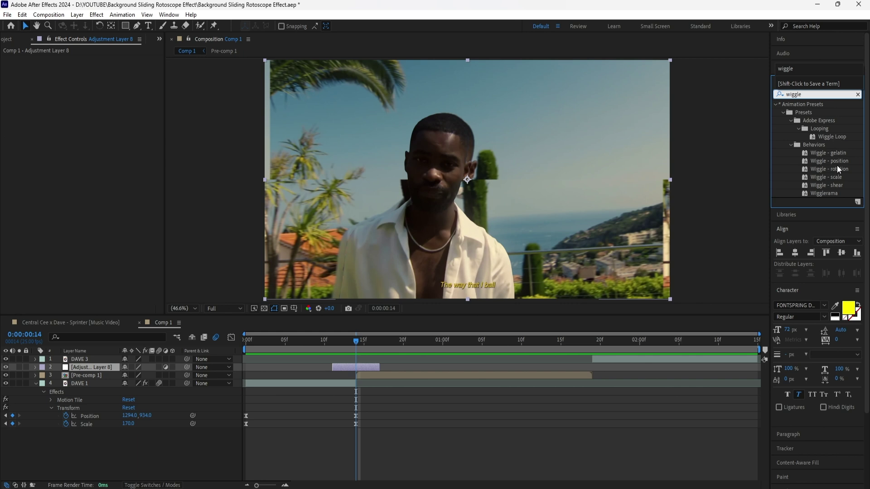
pyautogui.moveTo(837, 162); pyautogui.dragTo(97, 366)
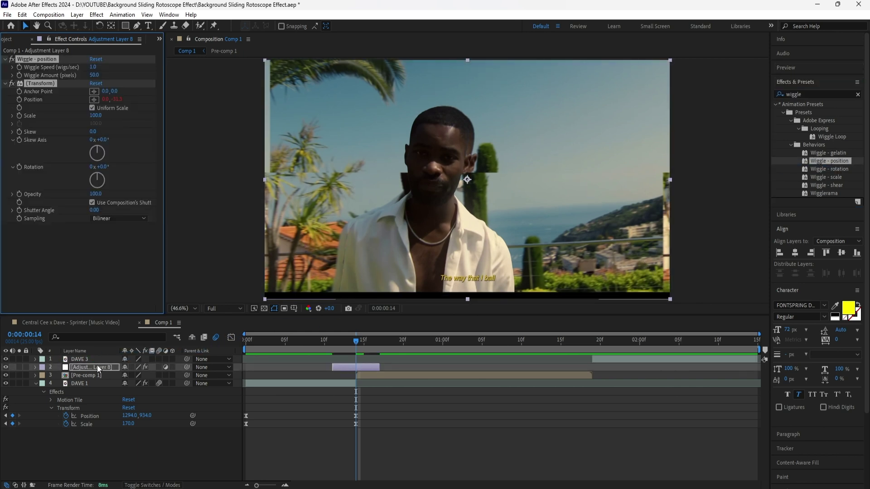
# Set the adjustment layer's Wiggle Speed to 40 and Wiggle Amount to 100 pixels, and check the exposed frame edges.
pyautogui.click(93, 67)
pyautogui.write('40')
pyautogui.press('Return')
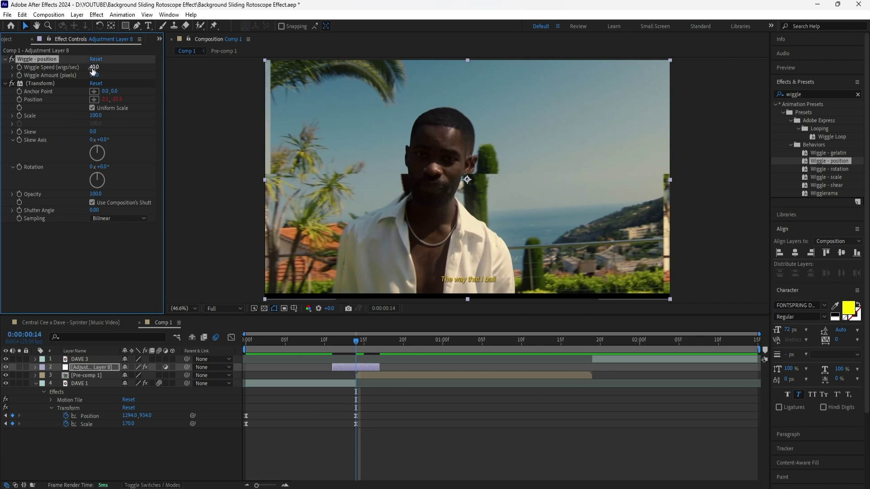
pyautogui.click(93, 75)
pyautogui.write('100')
pyautogui.press('Return')
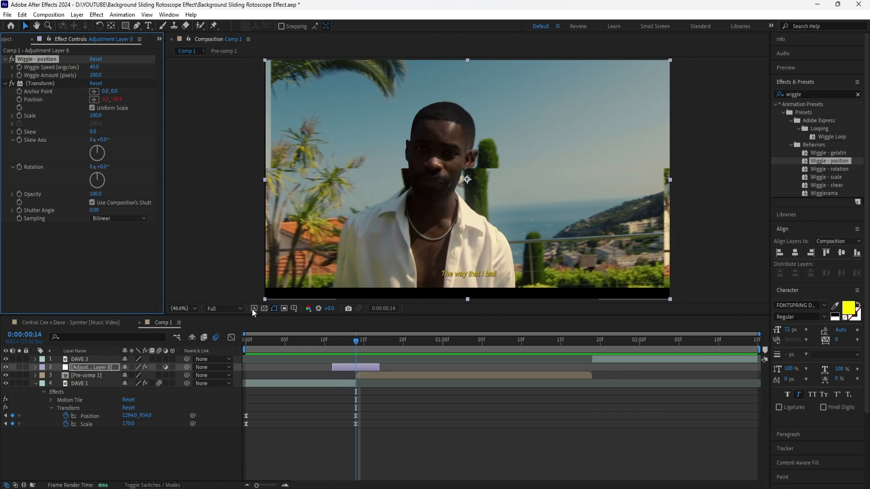
pyautogui.click(263, 308)
pyautogui.click(263, 309)
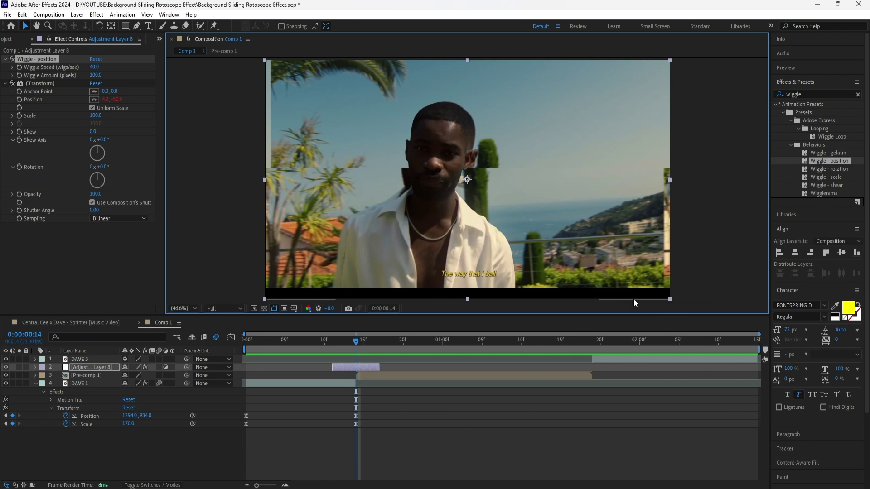
# Apply the Motion Tile effect to the pre-comp layer.
pyautogui.click(88, 375)
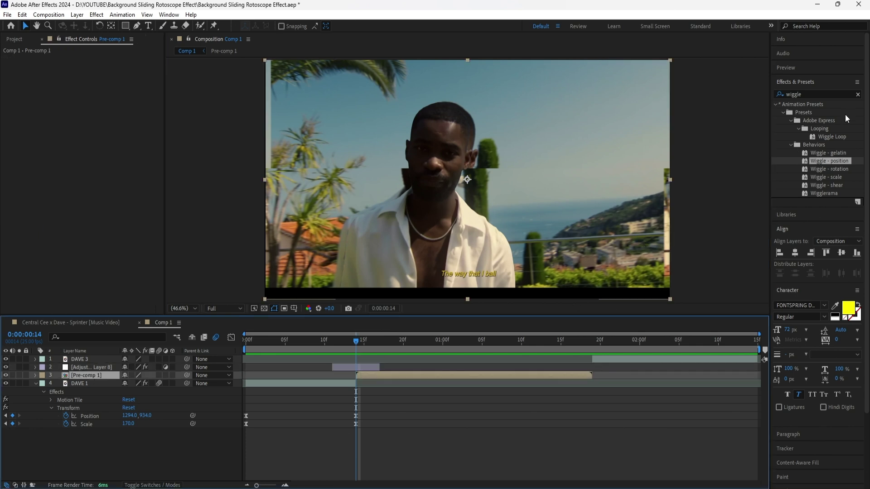
pyautogui.click(857, 94)
pyautogui.write('motion')
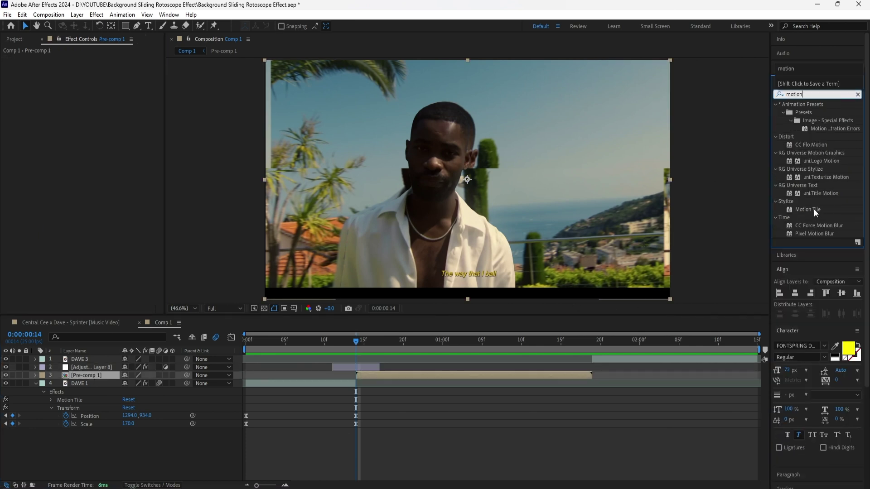
pyautogui.moveTo(808, 210); pyautogui.dragTo(108, 93)
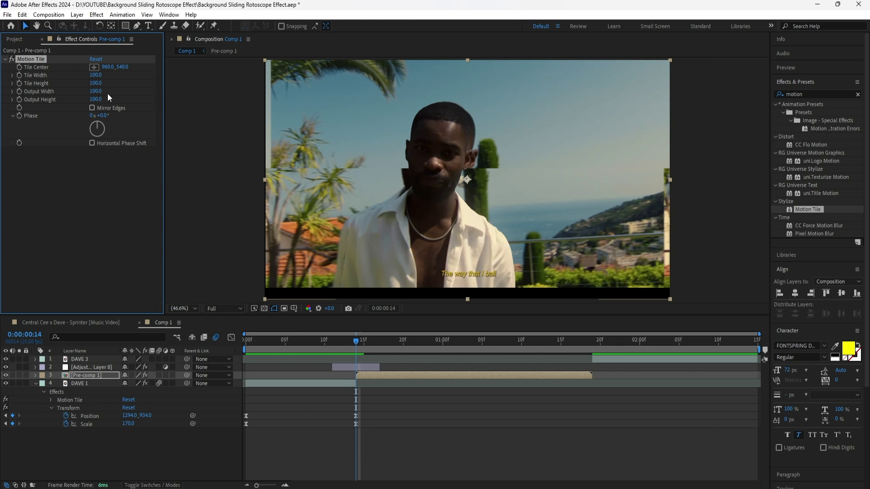
# Set the pre-comp's Motion Tile Output Width and Output Height to 400 and enable Mirror Edges.
pyautogui.click(97, 92)
pyautogui.write('400')
pyautogui.press('Tab')
pyautogui.write('400')
pyautogui.press('Return')
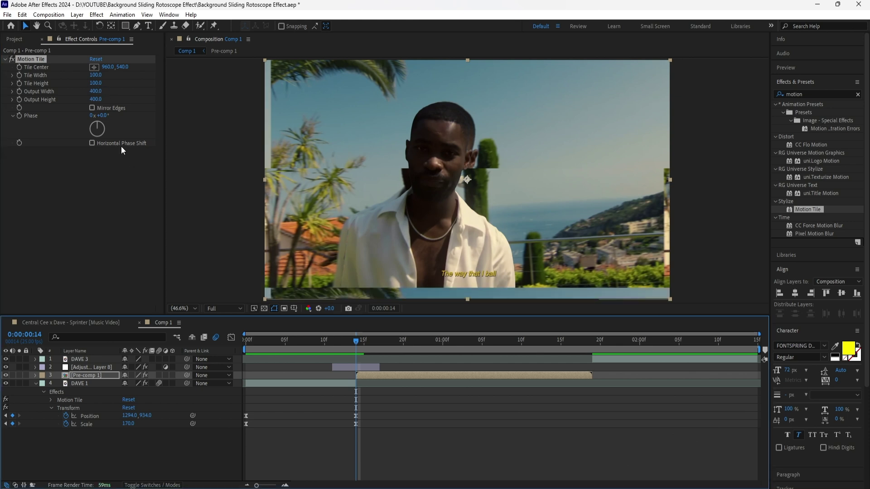
pyautogui.click(93, 108)
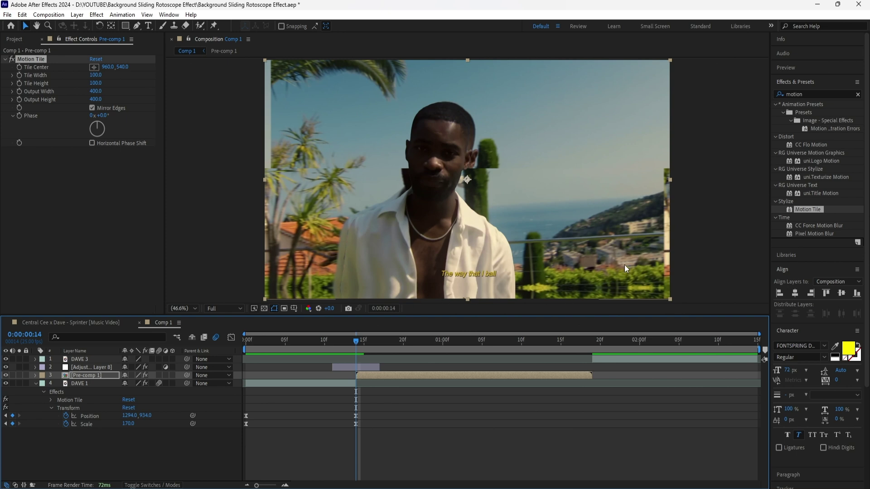
# Apply the Exposure effect to the adjustment layer and keyframe its Exposure at 4 on the cut at frame 14.
pyautogui.click(369, 368)
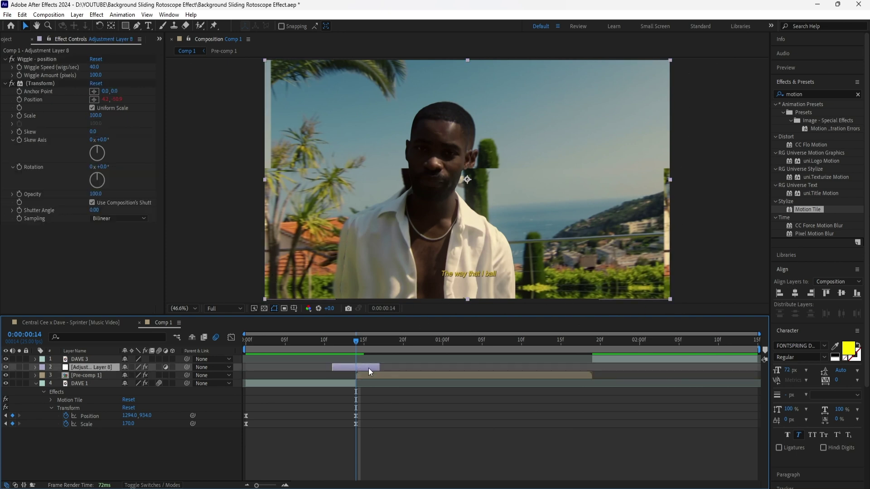
pyautogui.click(858, 95)
pyautogui.write('exposure')
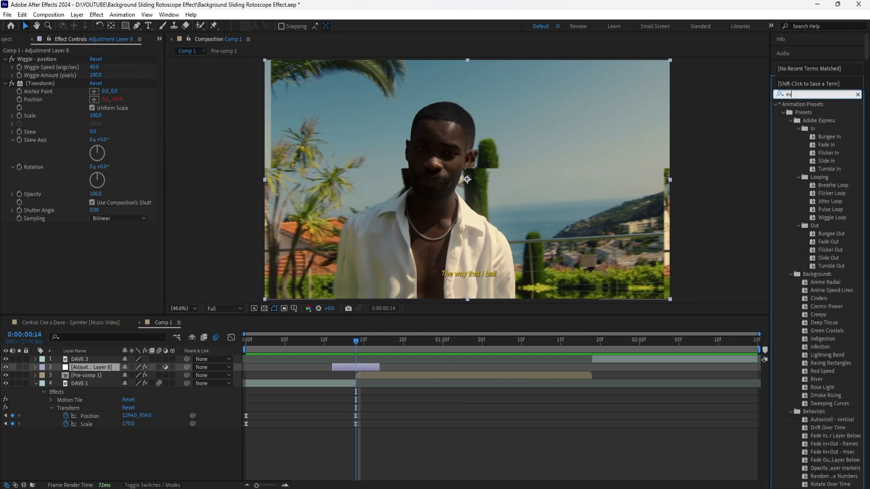
pyautogui.moveTo(813, 177); pyautogui.dragTo(91, 254)
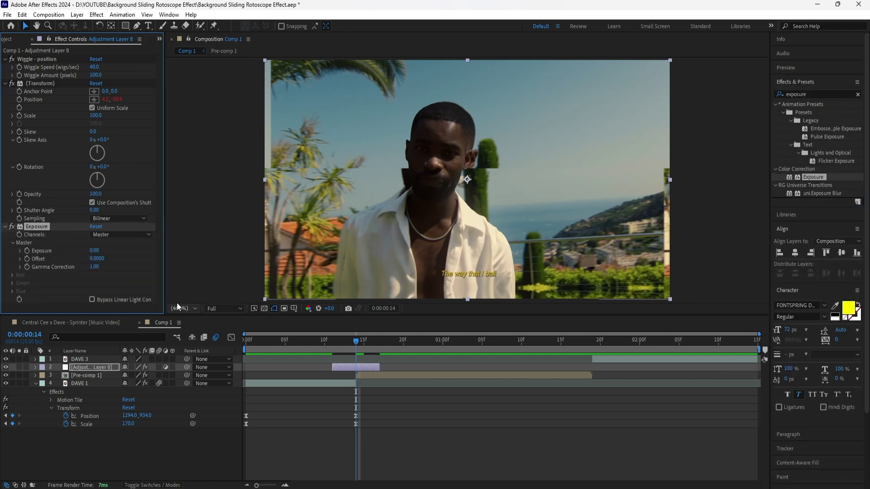
pyautogui.click(94, 251)
pyautogui.write('4')
pyautogui.press('Return')
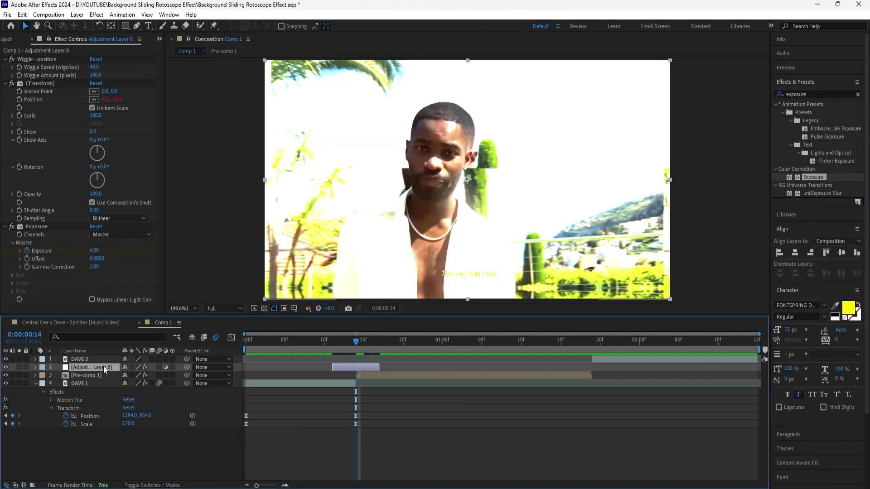
# Keyframe the adjustment layer's Exposure at 0 on frames 11 and 17, either side of the flash at the cut.
pyautogui.press('u')
pyautogui.moveTo(357, 341); pyautogui.dragTo(378, 344)
pyautogui.click(95, 250)
pyautogui.write('0')
pyautogui.press('Return')
pyautogui.click(94, 250)
pyautogui.write('0')
pyautogui.press('Return')
pyautogui.click(390, 377)
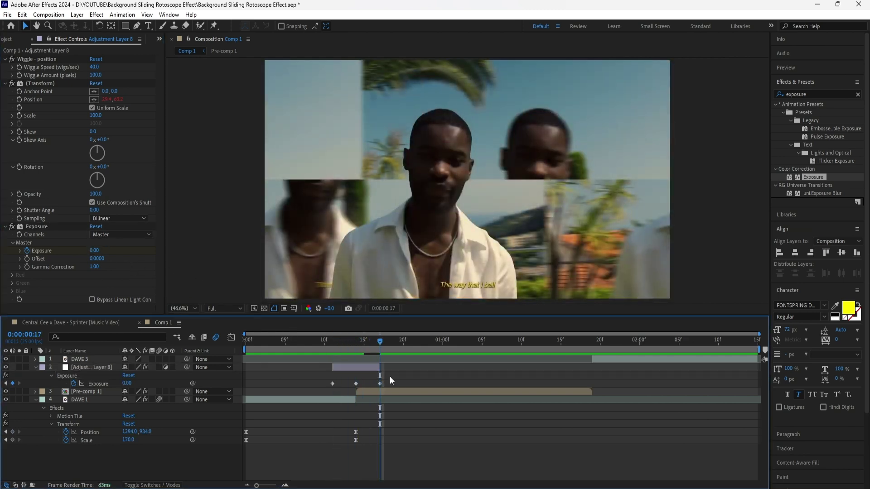
# Ease the adjustment layer's three Exposure keyframes and preview the transition from the start of the composition.
pyautogui.moveTo(390, 376); pyautogui.dragTo(325, 384)
pyautogui.rightClick(381, 382)
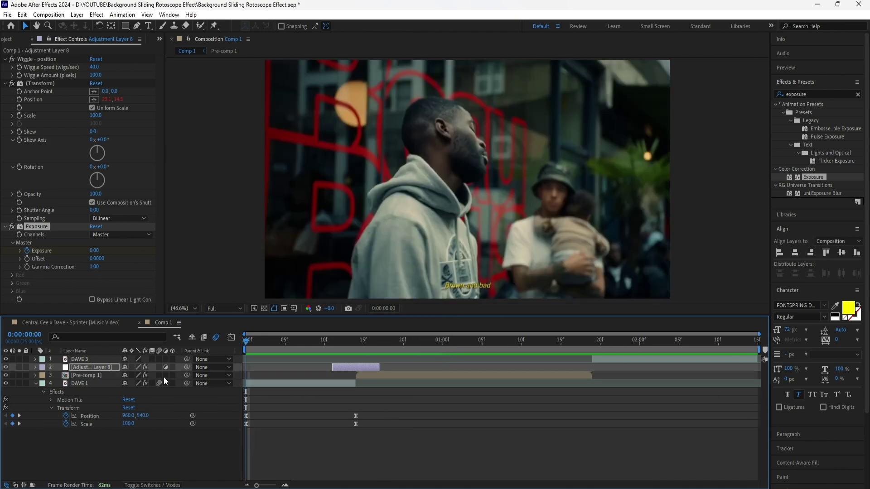
pyautogui.press('space')
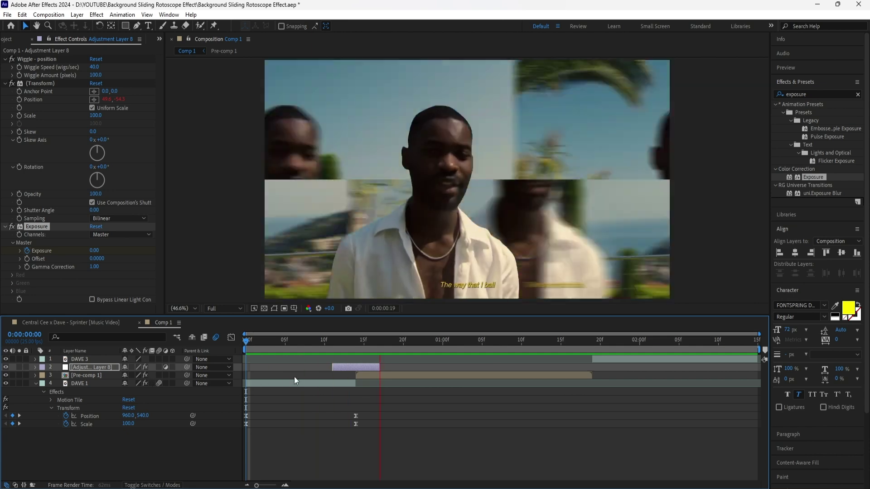
# Add a Position keyframe at 960, 540 to the pre-comp at 0:00:01:14, just before the second cut.
pyautogui.moveTo(349, 346); pyautogui.dragTo(592, 363)
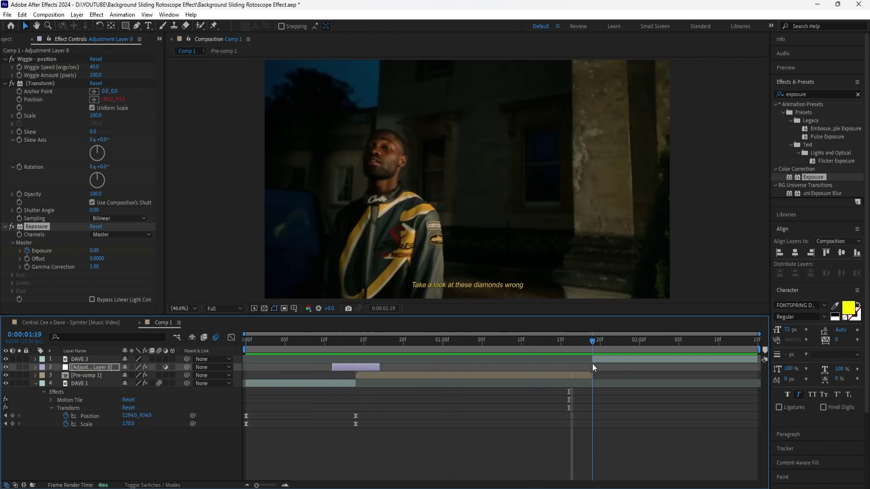
pyautogui.click(79, 359)
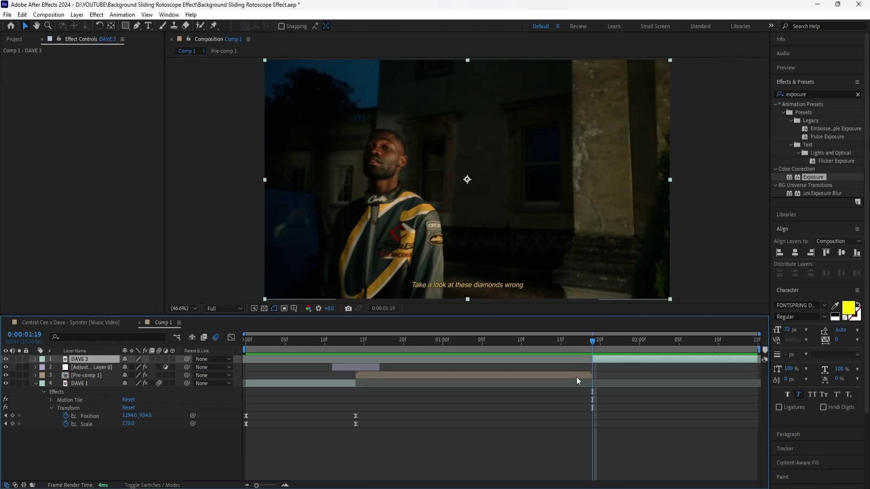
pyautogui.click(576, 377)
pyautogui.click(609, 361)
pyautogui.click(566, 378)
pyautogui.press('p')
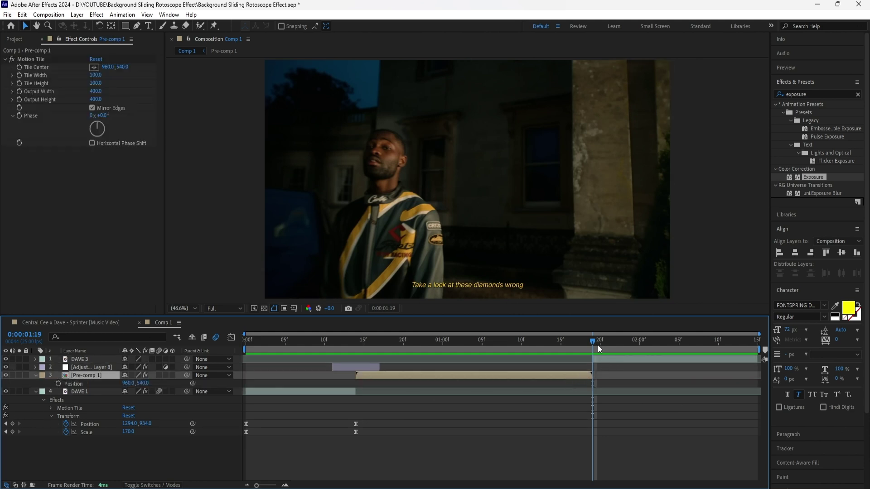
pyautogui.moveTo(597, 346); pyautogui.dragTo(553, 346)
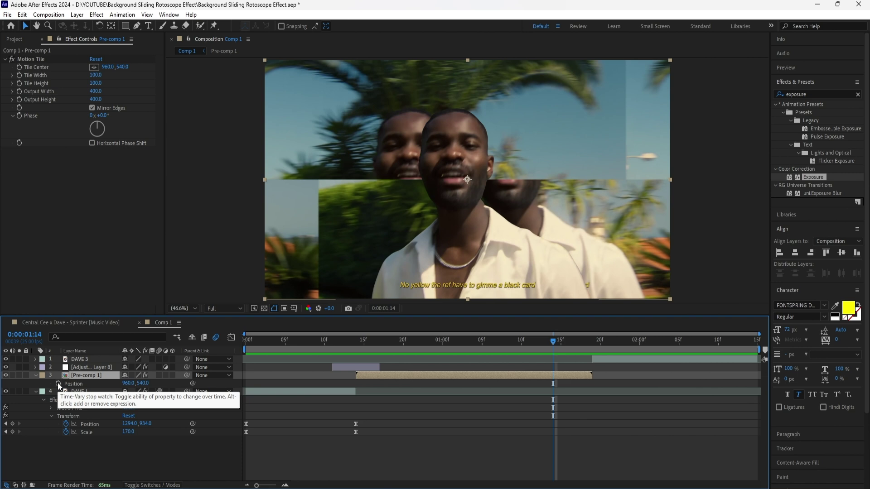
pyautogui.click(58, 383)
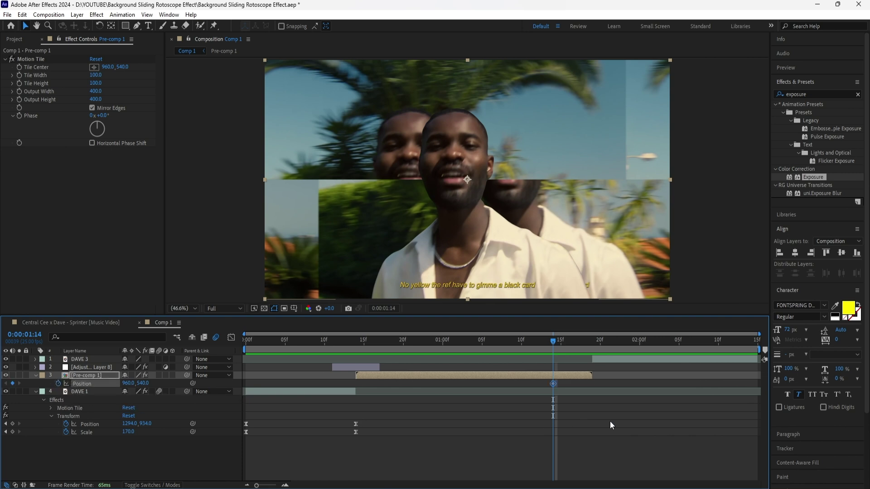
# Keyframe the pre-comp's Position at -1650, 540 on 0:00:01:18 so the clip slides sideways.
pyautogui.press('pagedown')
pyautogui.press('pagedown')
pyautogui.press('pagedown')
pyautogui.press('pagedown')
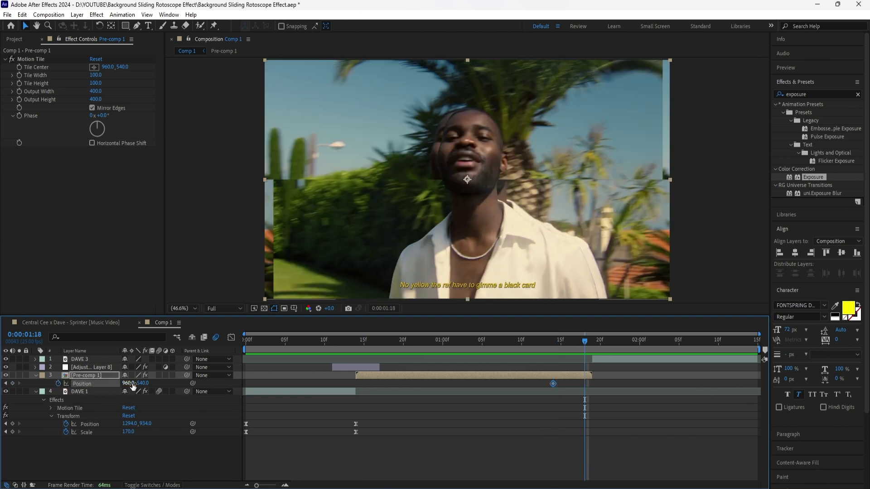
pyautogui.moveTo(132, 386); pyautogui.dragTo(76, 404)
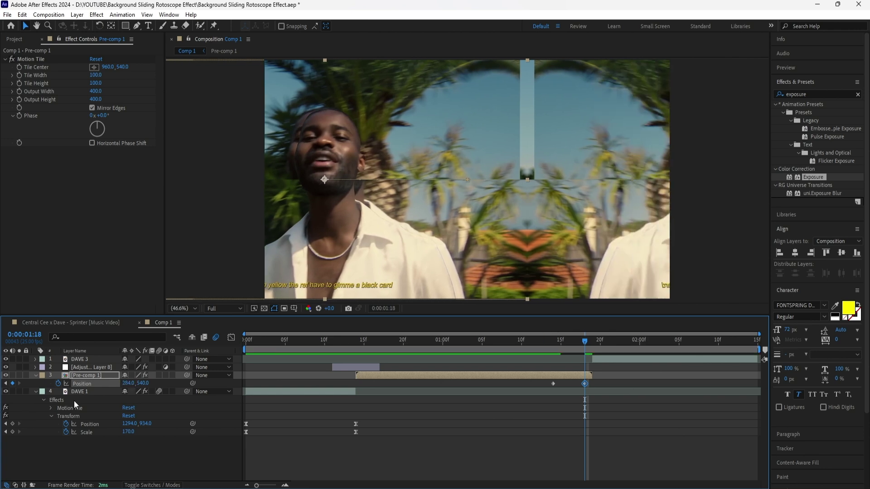
pyautogui.moveTo(128, 385)
pyautogui.mouseDown()
pyautogui.moveTo(63, 400)
pyautogui.moveTo(1, 397)
pyautogui.moveTo(131, 386)
pyautogui.mouseUp()
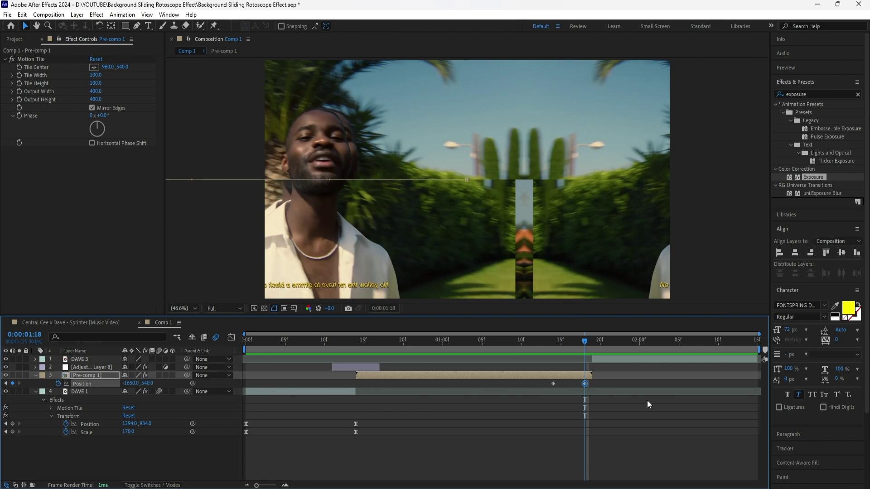
# Apply Easy Ease to both of the pre-comp's Position keyframes and shift them one frame so the second sits at 0:00:01:19.
pyautogui.keyDown('shift'); pyautogui.click(553, 384); pyautogui.keyUp('shift')
pyautogui.rightClick(584, 385)
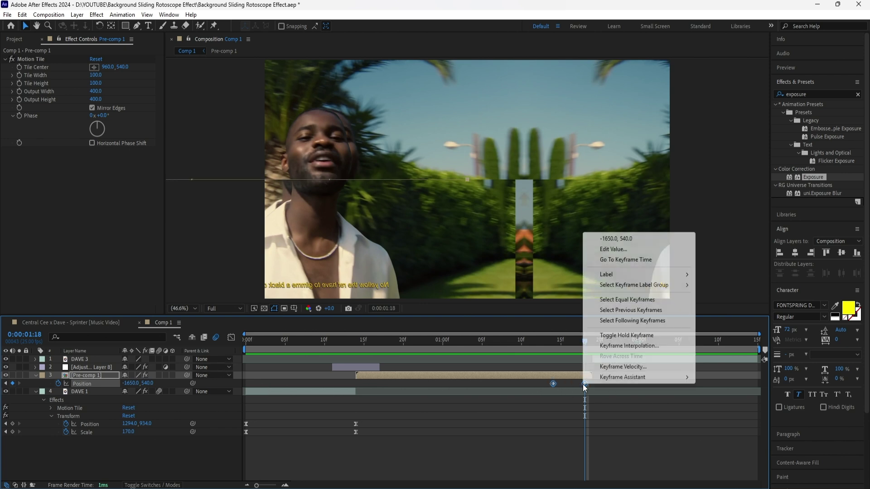
pyautogui.moveTo(644, 376)
pyautogui.click(718, 418)
pyautogui.moveTo(586, 388); pyautogui.dragTo(594, 386)
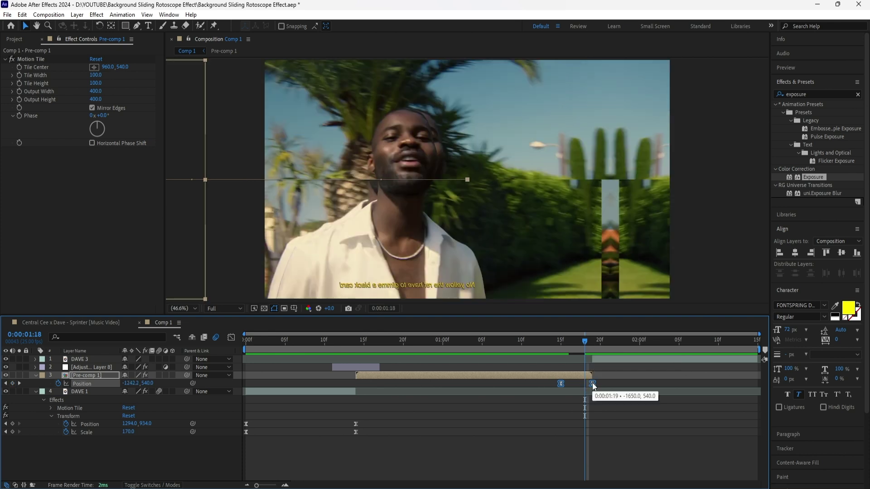
# Enable motion blur on the pre-comp and shape its Position speed graph to peak sharply near the second keyframe.
pyautogui.click(158, 375)
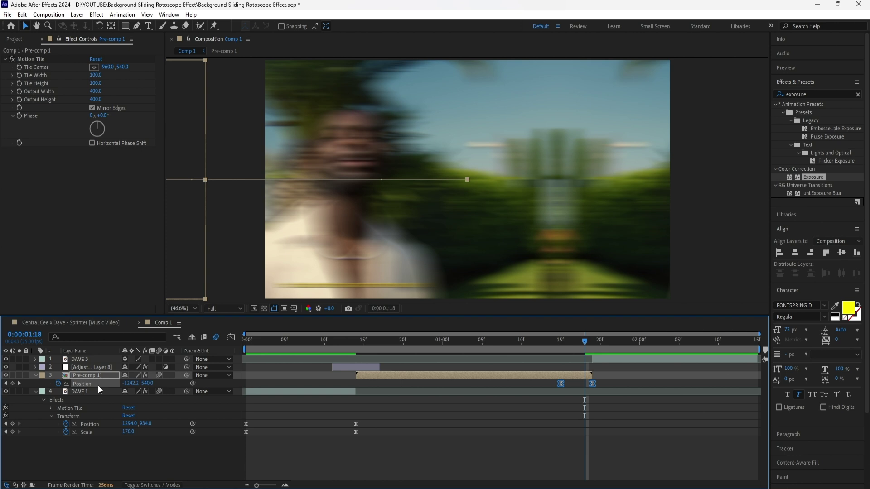
pyautogui.click(231, 338)
pyautogui.moveTo(544, 437); pyautogui.dragTo(581, 458)
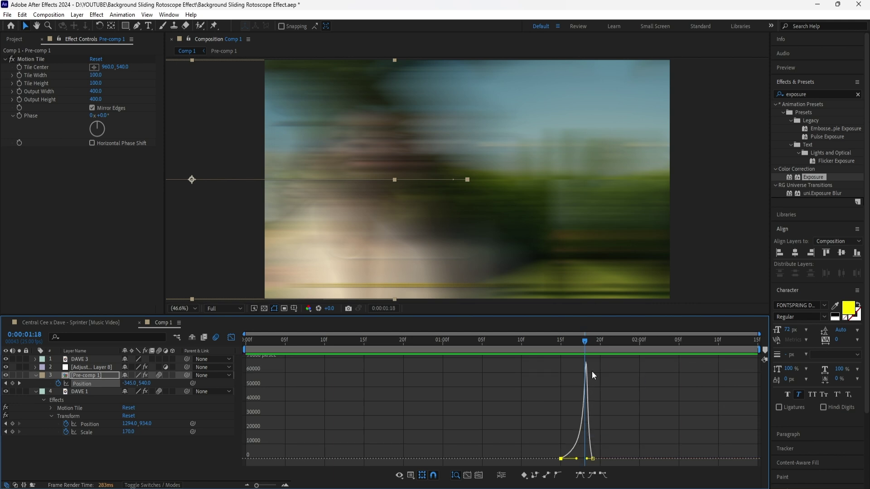
pyautogui.hotkey('shift', 'F3')
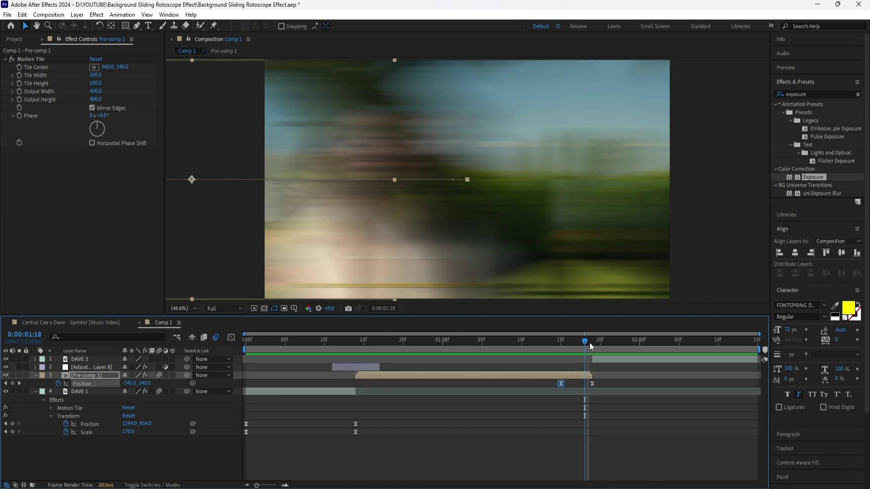
# Add a Position keyframe at 960, 540 to the DAVE 3 layer at the 0:00:01:19 cut and move it four frames later.
pyautogui.click(590, 343)
pyautogui.click(613, 359)
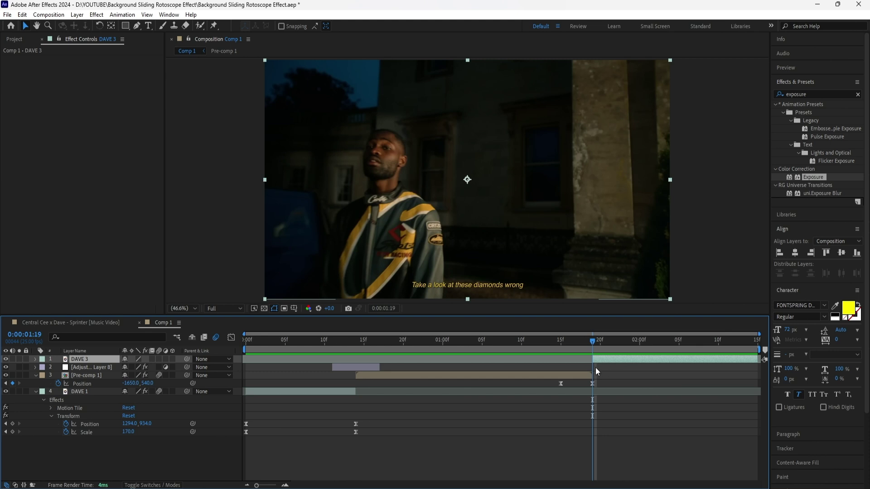
pyautogui.hotkey('alt', 'shift', 'p')
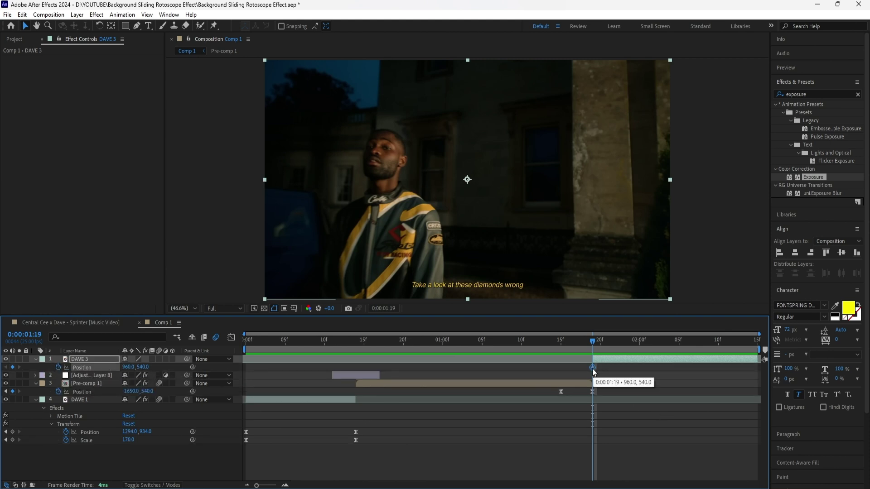
pyautogui.moveTo(593, 367); pyautogui.dragTo(623, 367)
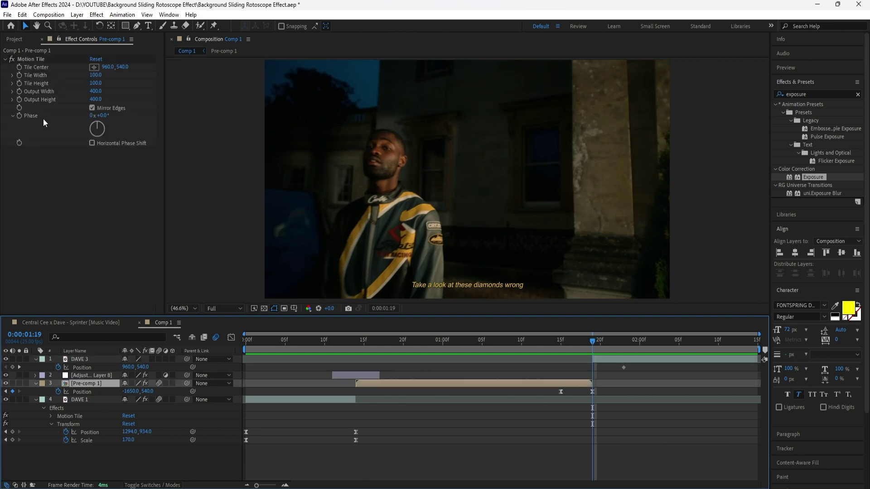
# Copy the Motion Tile effect from the pre-comp to the DAVE 3 layer.
pyautogui.click(121, 388)
pyautogui.click(88, 359)
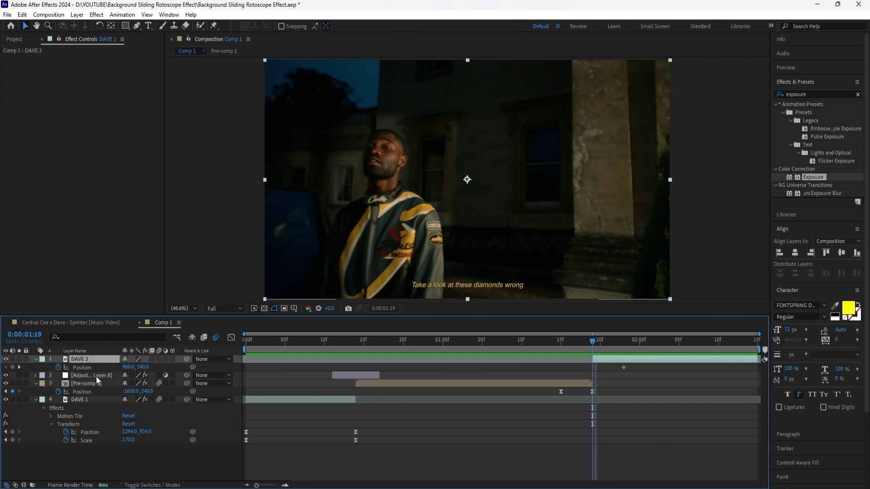
pyautogui.click(97, 383)
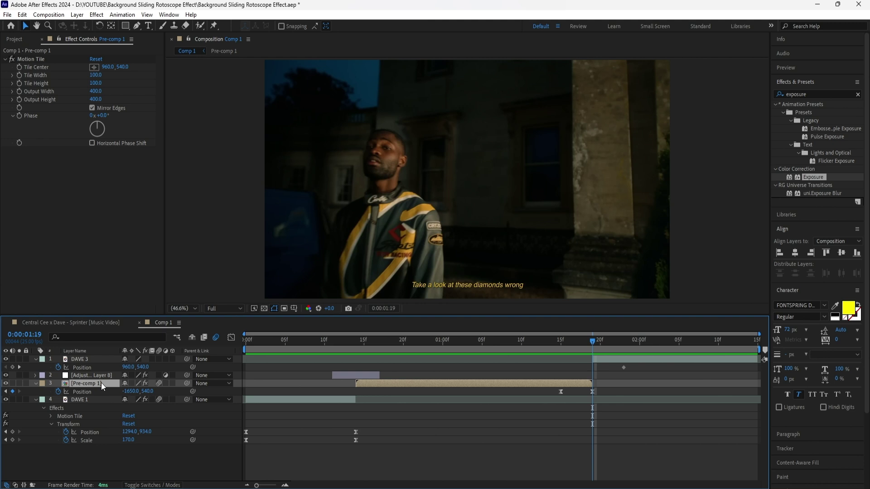
pyautogui.click(36, 60)
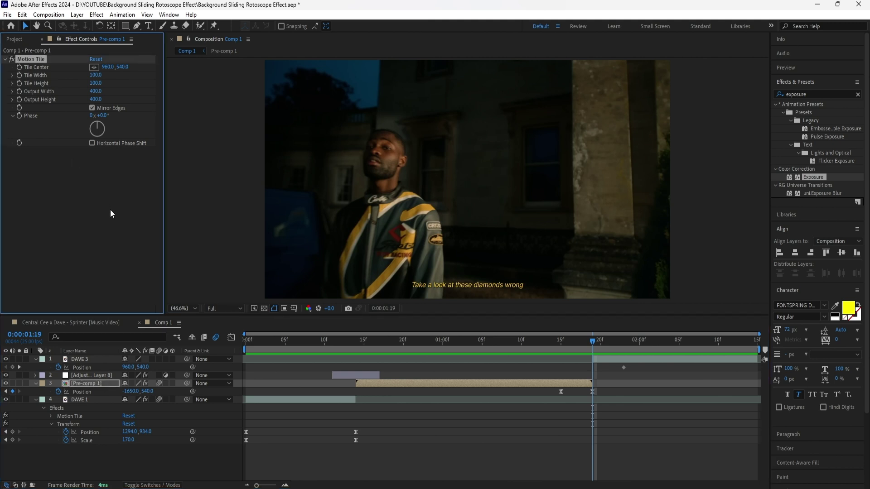
pyautogui.click(92, 361)
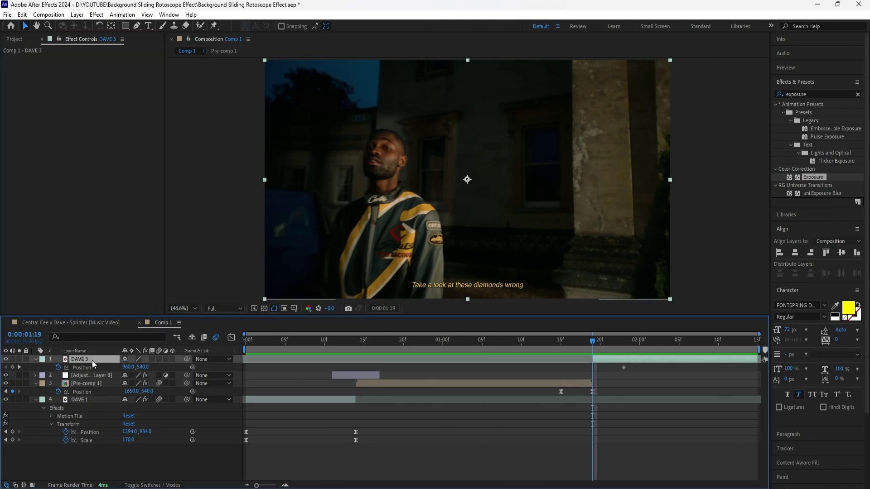
pyautogui.hotkey('ctrl', 'v')
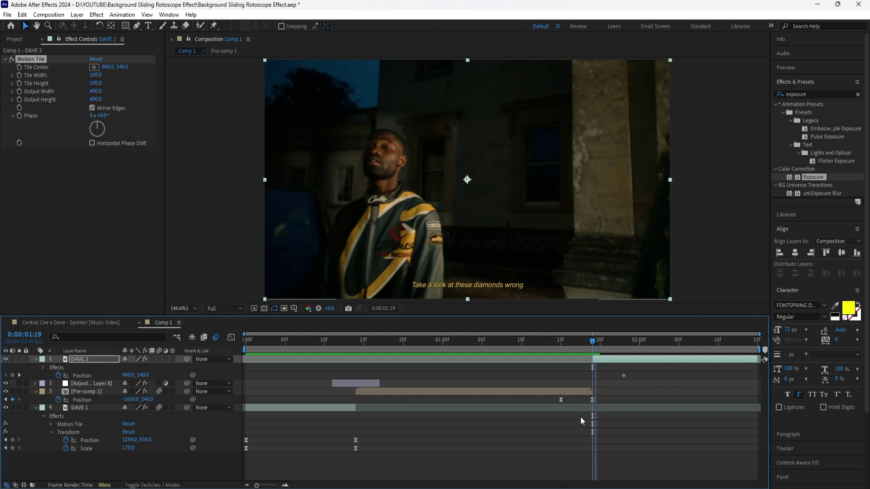
# Keyframe DAVE 3's Position at -1772, 540 on the 0:00:01:19 cut and apply Easy Ease to both of its Position keyframes.
pyautogui.click(90, 359)
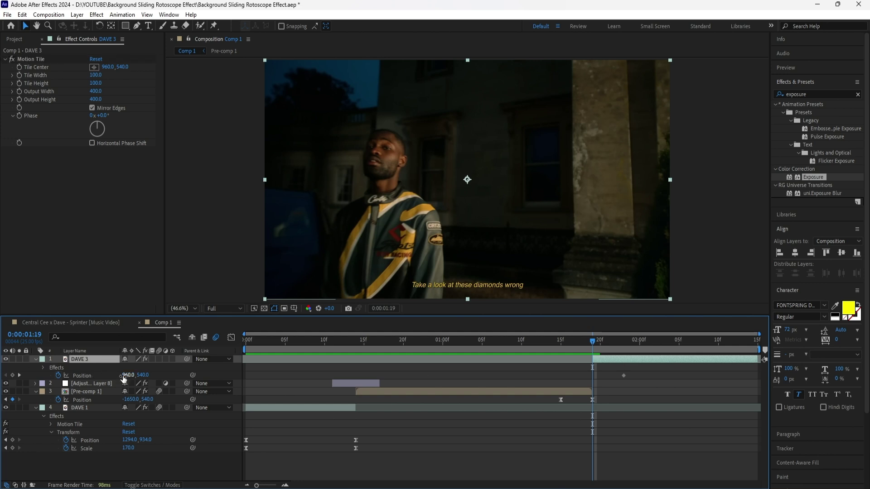
pyautogui.moveTo(130, 377); pyautogui.dragTo(1, 378)
pyautogui.moveTo(131, 376); pyautogui.dragTo(1, 377)
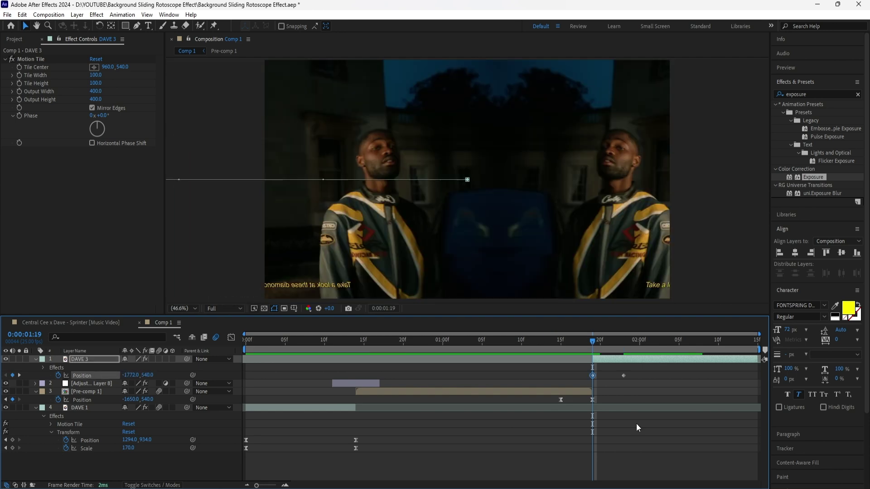
pyautogui.rightClick(624, 375)
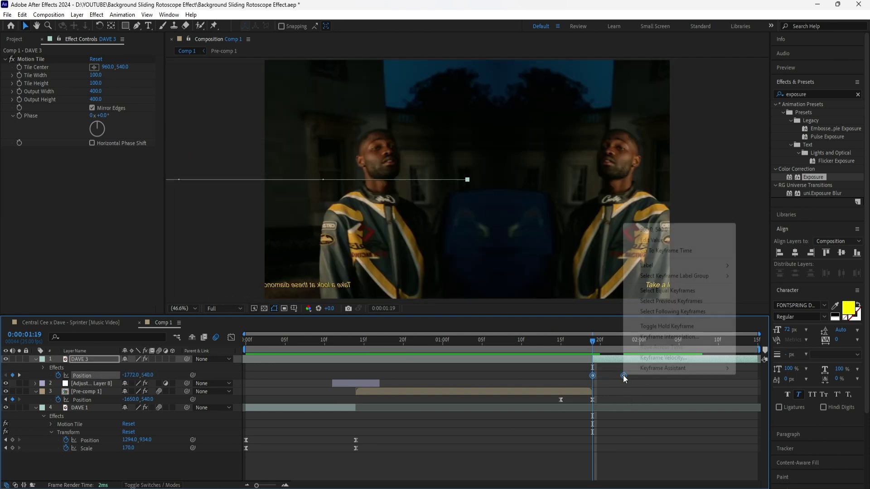
pyautogui.moveTo(680, 369)
pyautogui.click(541, 380)
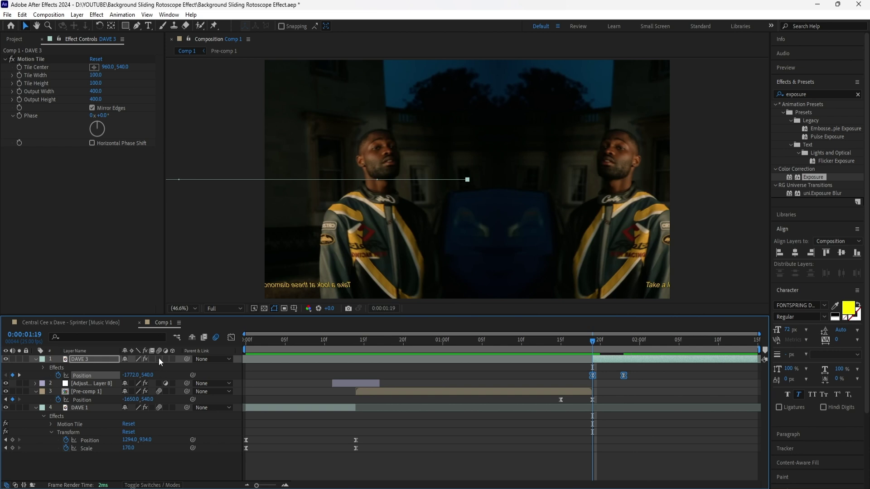
# Enable motion blur on DAVE 3 and the adjustment layer, and shape DAVE 3's Position speed graph to peak just after the cut.
pyautogui.click(158, 359)
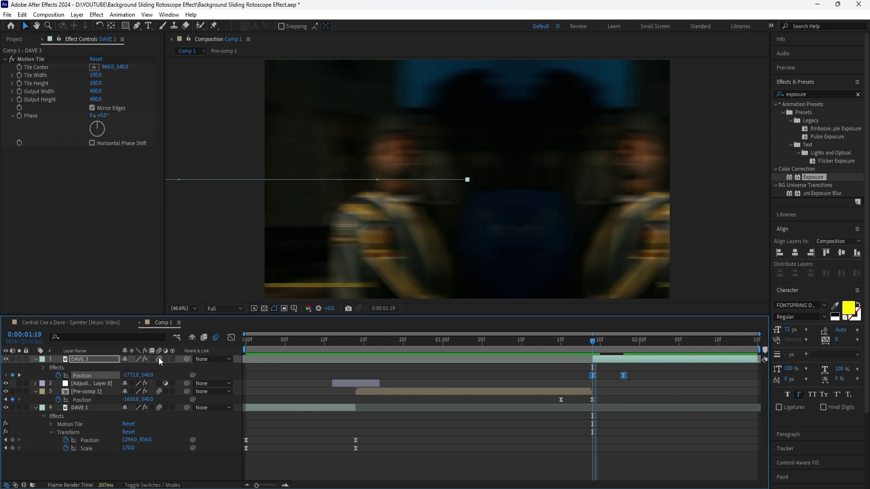
pyautogui.click(159, 384)
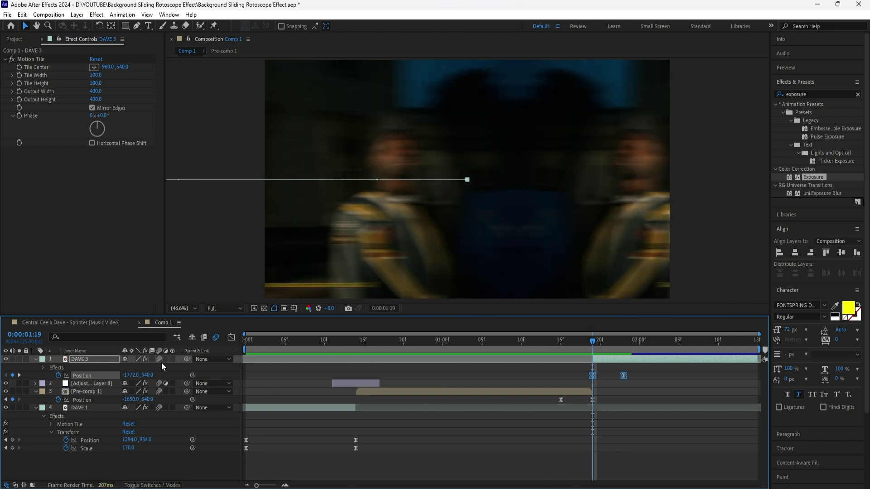
pyautogui.click(230, 338)
pyautogui.moveTo(618, 459); pyautogui.dragTo(603, 459)
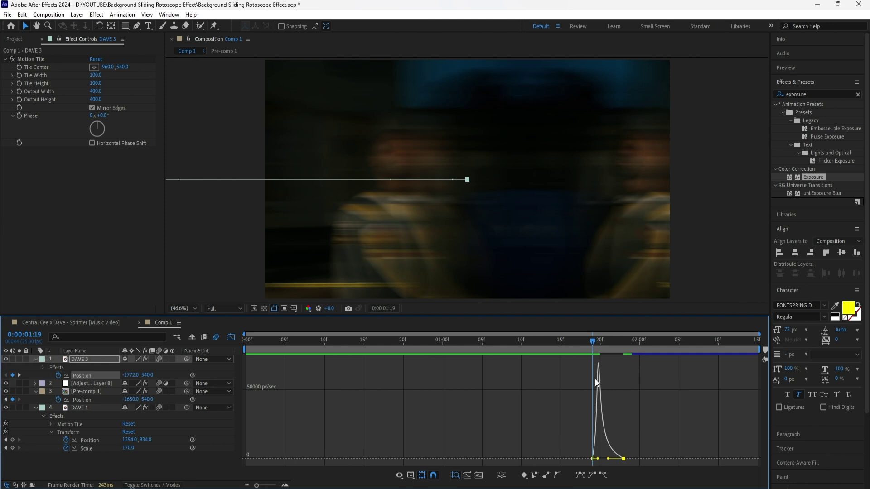
pyautogui.moveTo(598, 367)
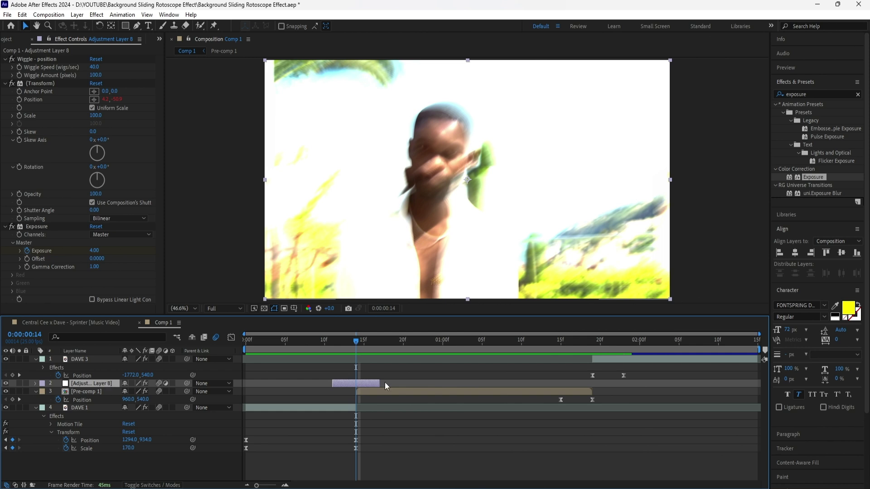
# Duplicate the adjustment layer, place the copy above DAVE 3, and center it in time on the second cut at 0:00:01:19.
pyautogui.hotkey('ctrl', 'd')
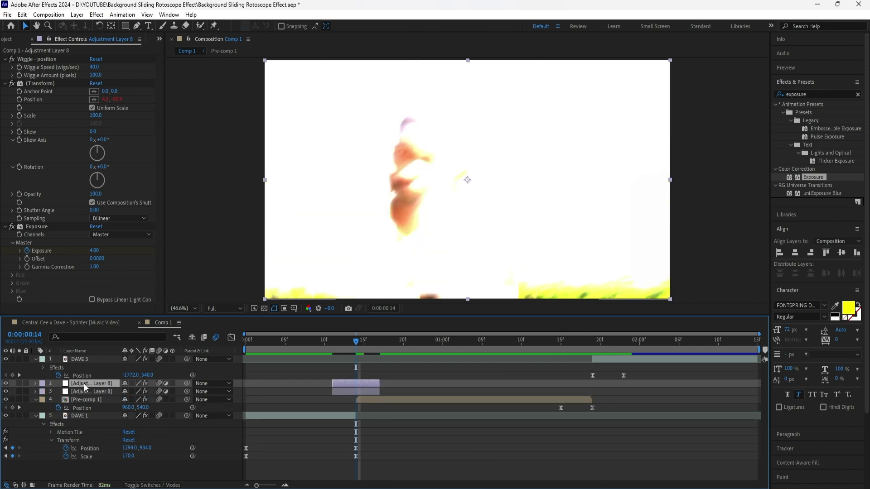
pyautogui.moveTo(84, 384); pyautogui.dragTo(86, 358)
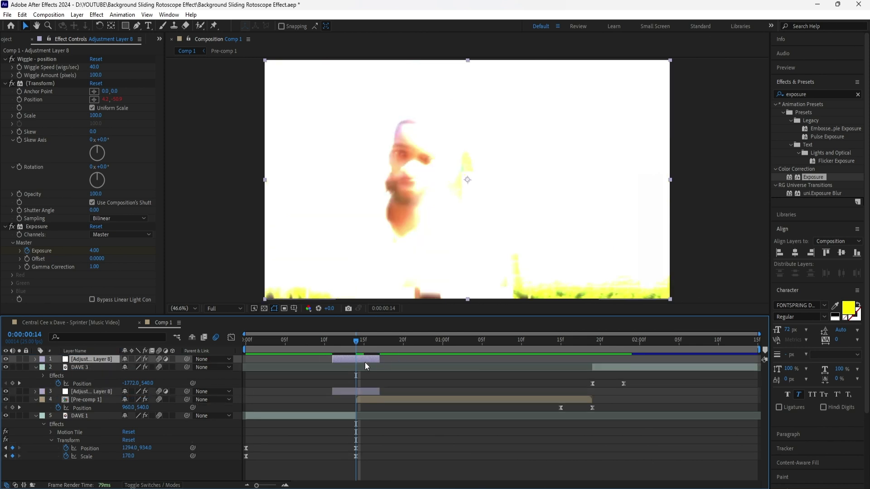
pyautogui.moveTo(365, 363); pyautogui.dragTo(598, 358)
pyautogui.click(590, 341)
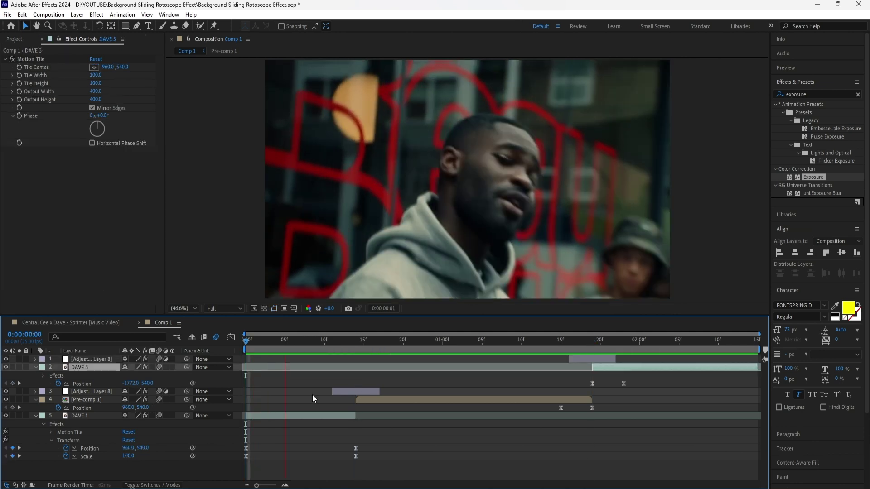